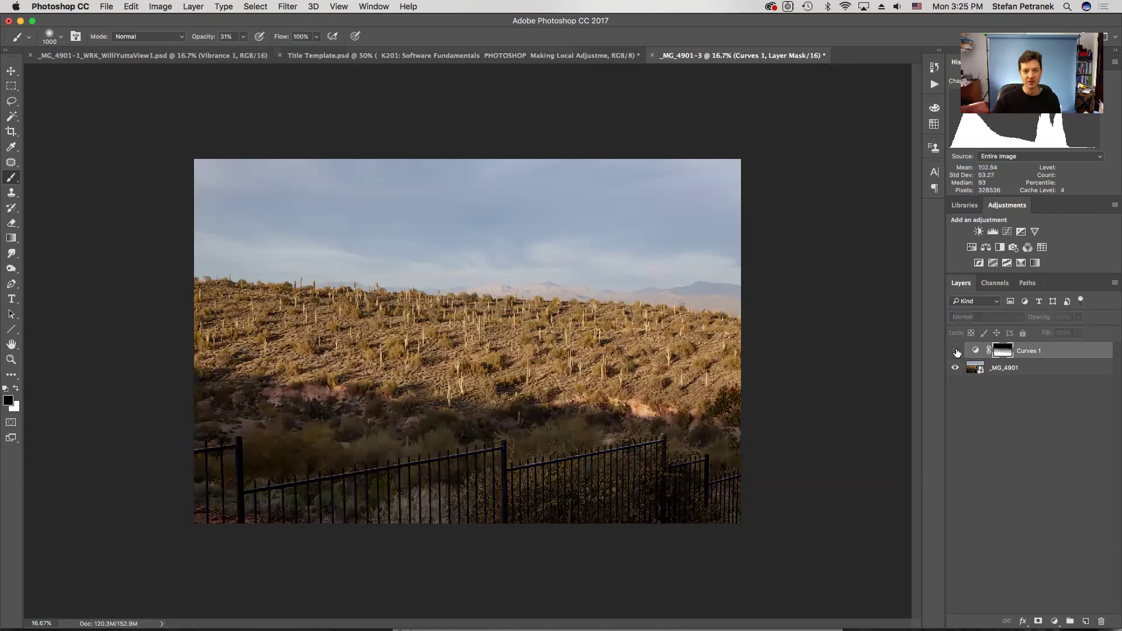
Compare the image with and without the Curves 1 layer, and inspect its layer mask on its own.
{"action": "left_click", "coordinate": [956, 351]}
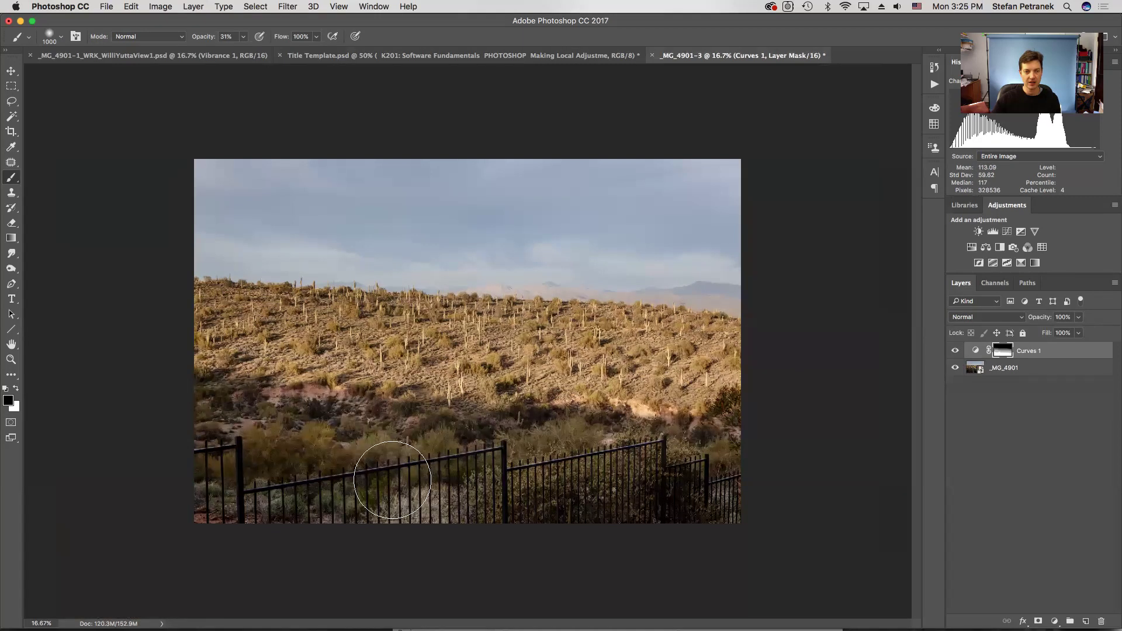
{"action": "left_click", "coordinate": [955, 352]}
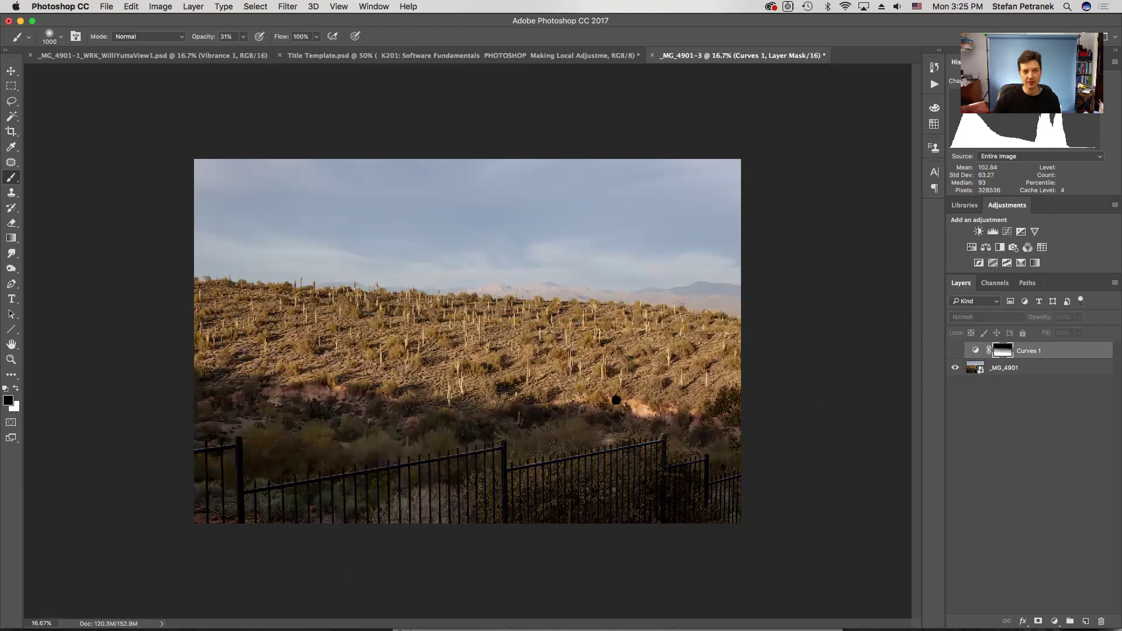
{"action": "left_click", "coordinate": [955, 352]}
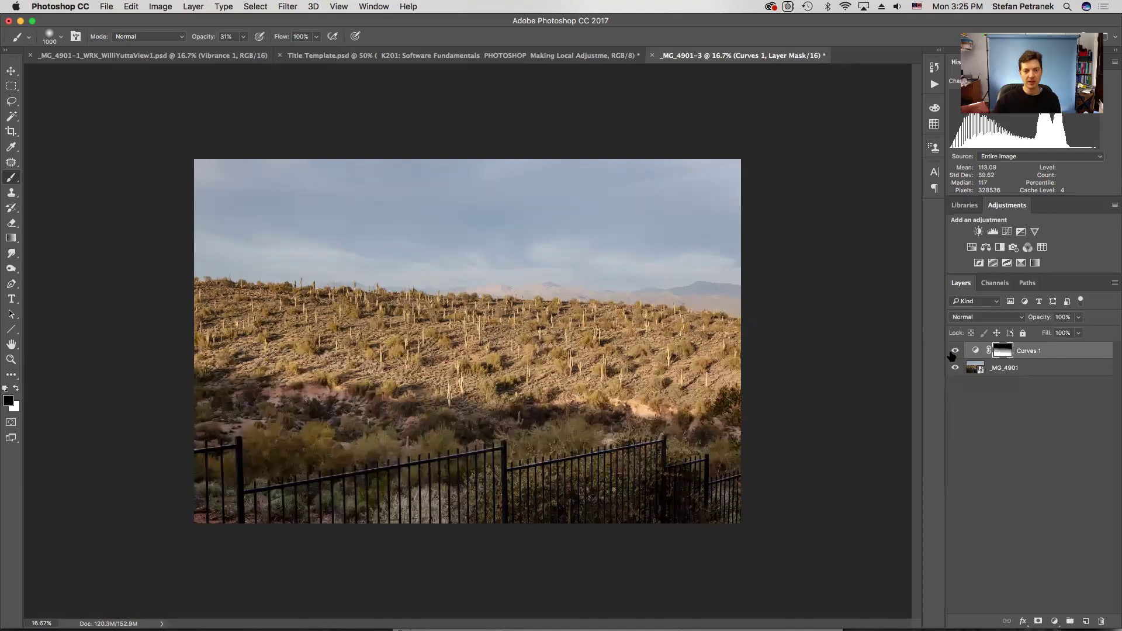
{"action": "left_click", "coordinate": [1006, 353], "text": "alt"}
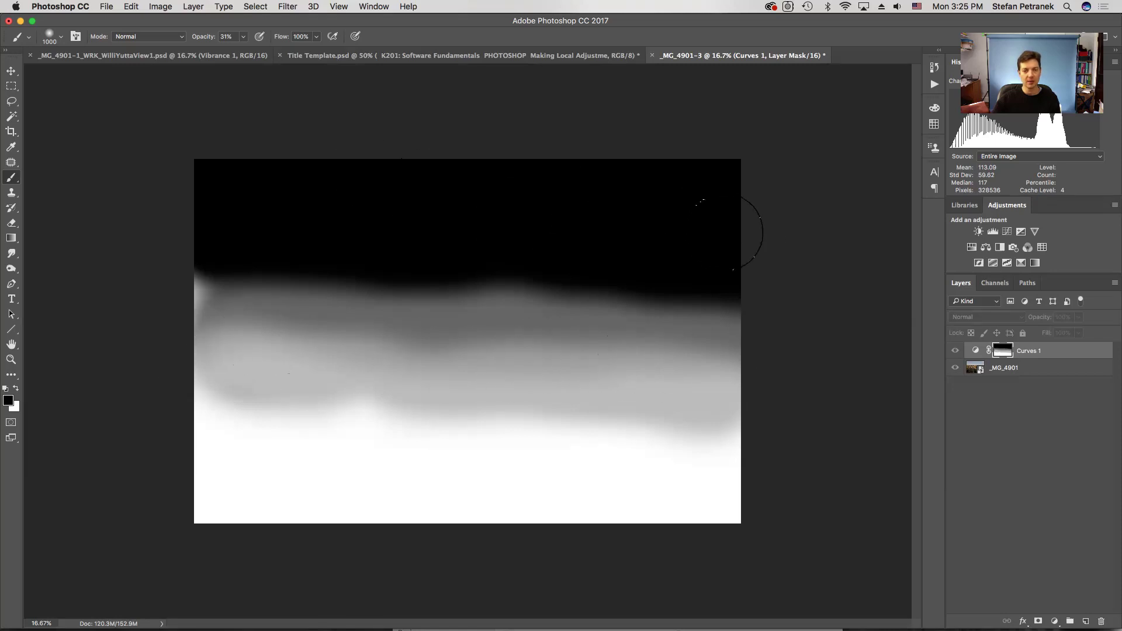
{"action": "left_click", "coordinate": [1000, 355], "text": "alt"}
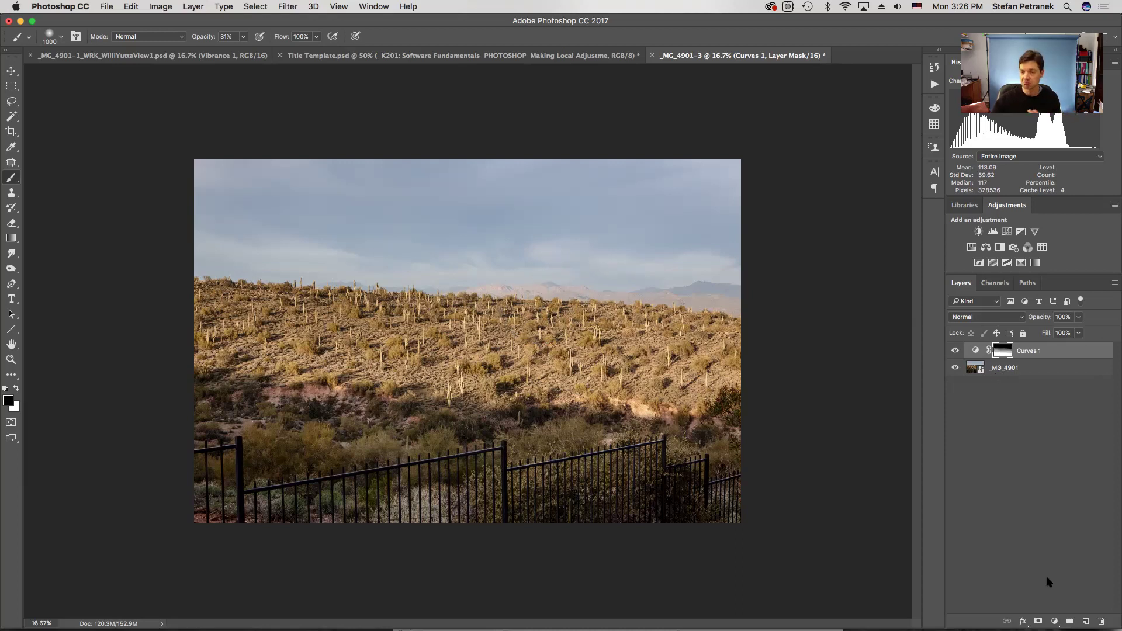
{"action": "left_click", "coordinate": [1054, 621]}
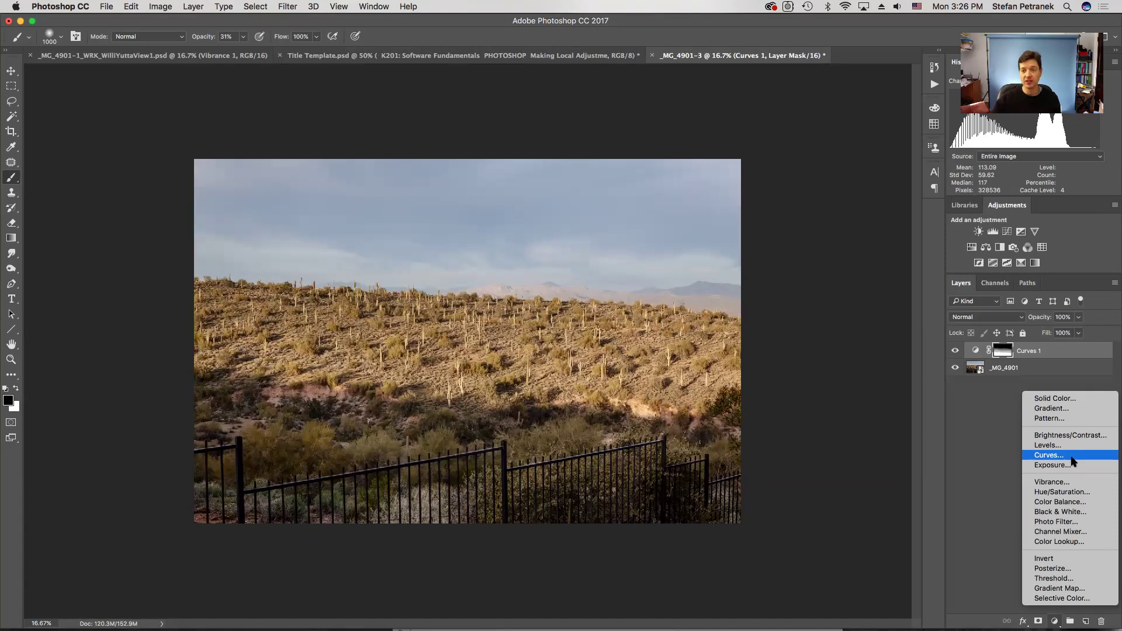
{"action": "left_click", "coordinate": [1072, 457]}
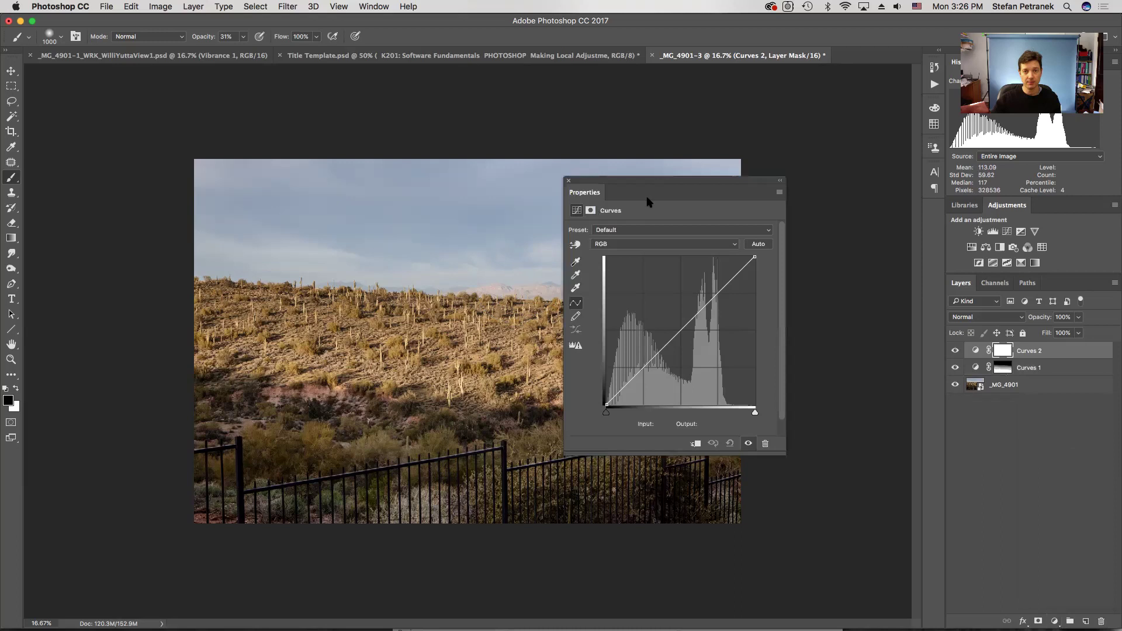
{"action": "left_click_drag", "start_coordinate": [595, 187], "coordinate": [131, 167]}
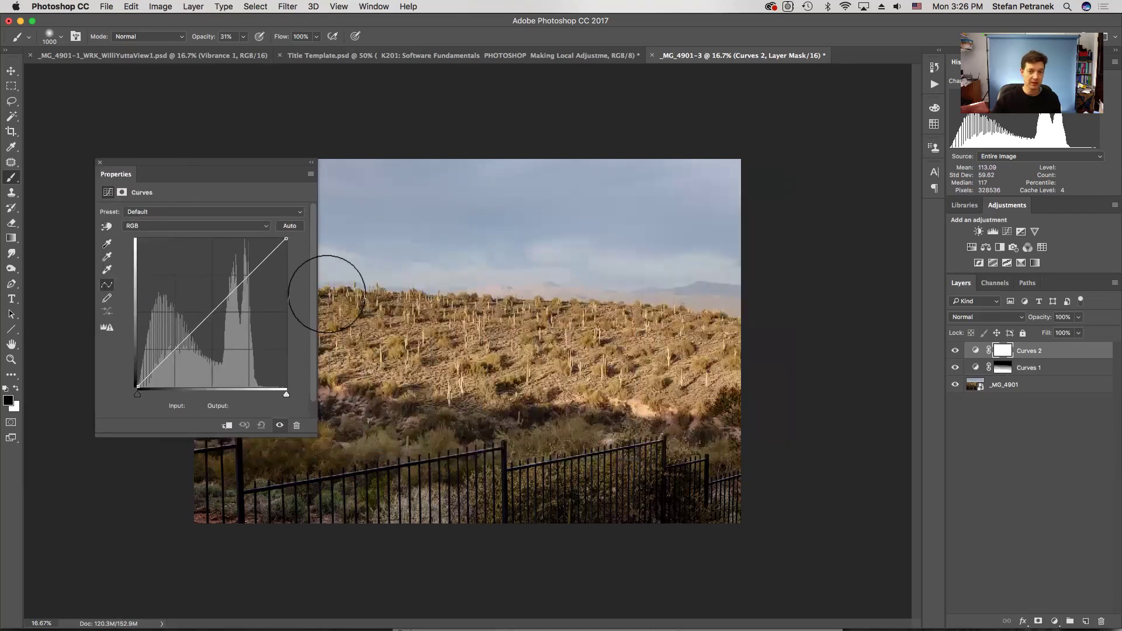
{"action": "left_click", "coordinate": [100, 162]}
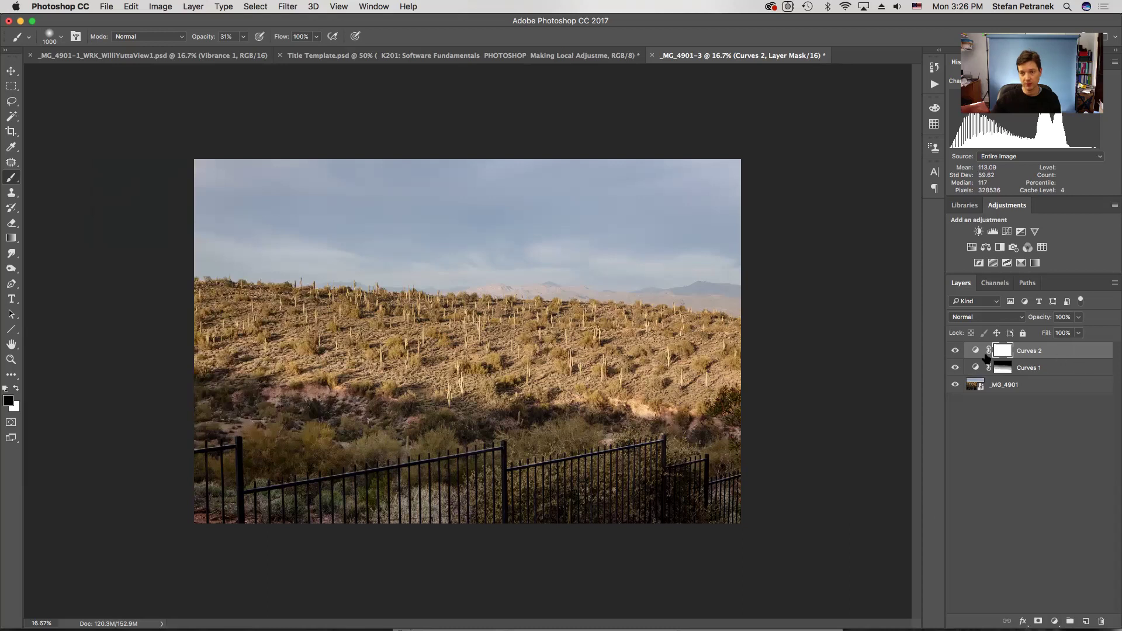
{"action": "left_click", "coordinate": [1058, 351]}
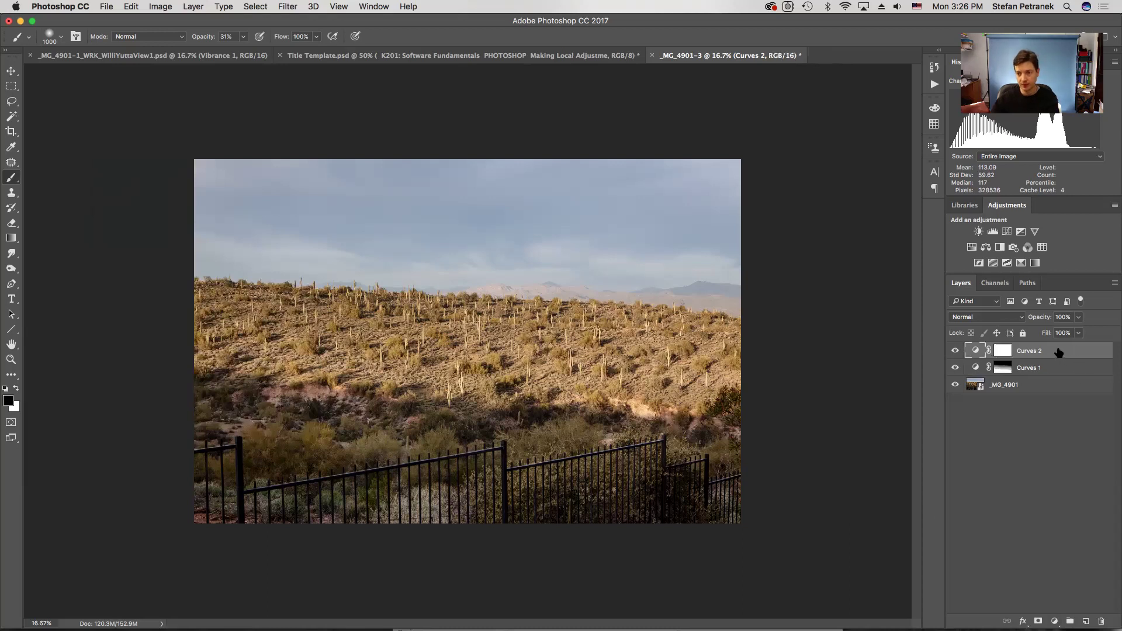
{"action": "key", "text": "Delete"}
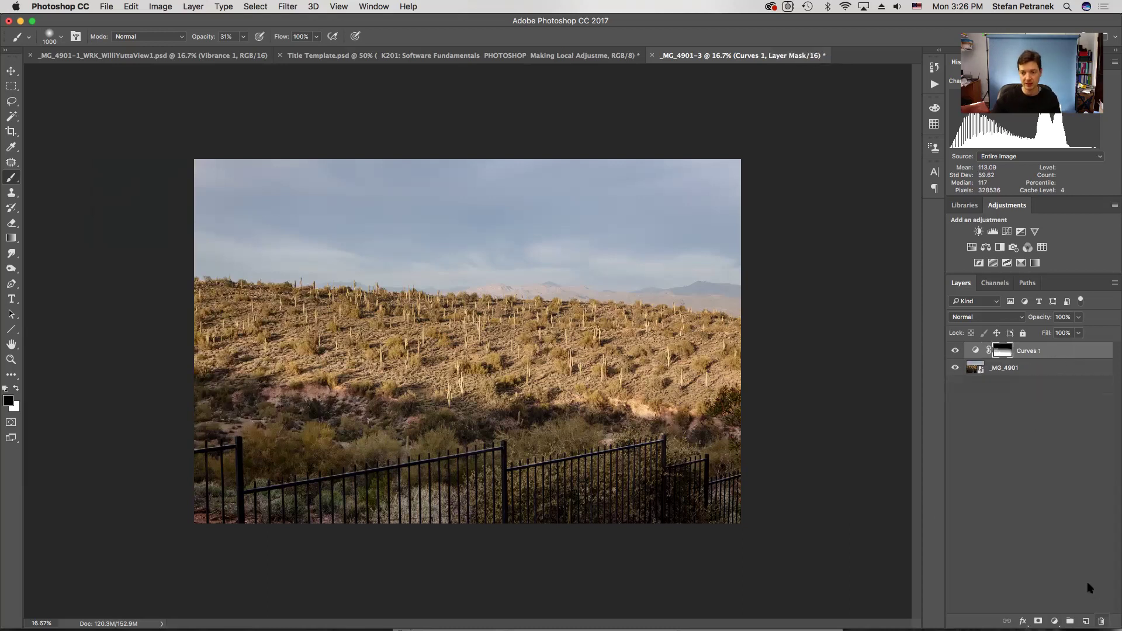
Add a Brightness/Contrast adjustment layer above Curves 1 and keep its properties clear of the distant mountains.
{"action": "left_click", "coordinate": [1055, 620]}
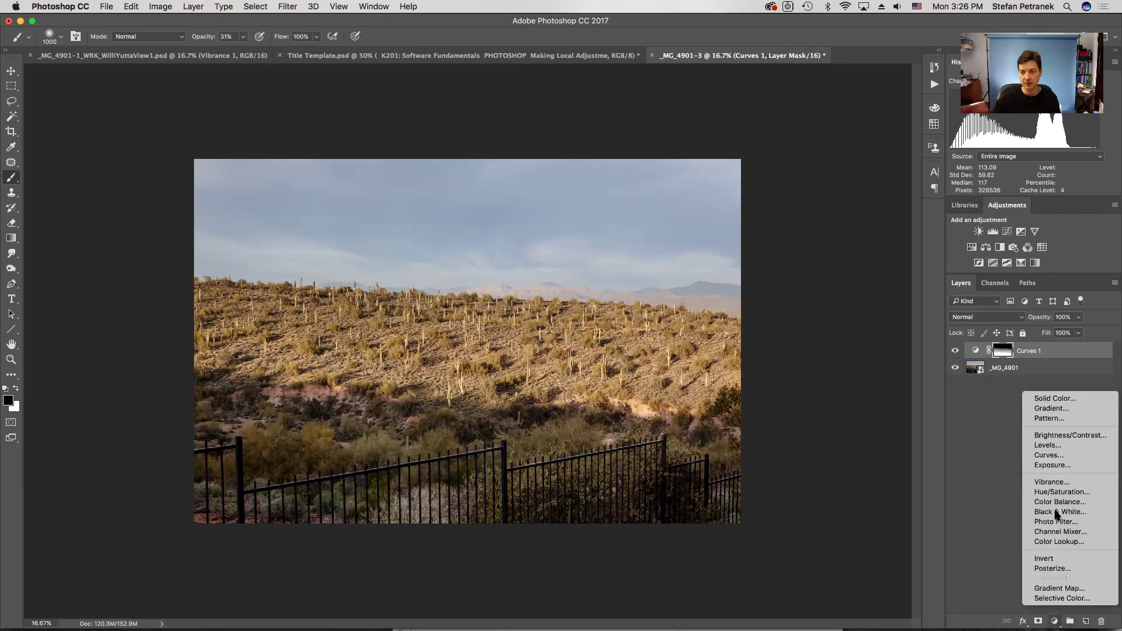
{"action": "left_click", "coordinate": [1064, 433]}
{"action": "left_click_drag", "start_coordinate": [196, 162], "coordinate": [157, 116]}
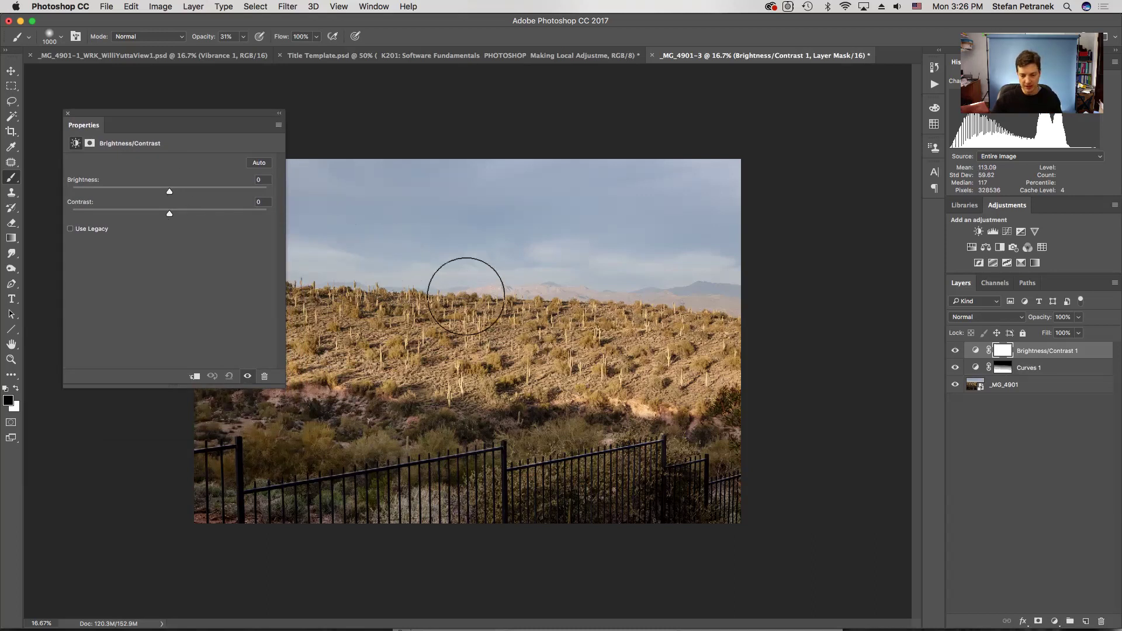
Judging by the distant mountains, set the Brightness/Contrast layer's brightness to -26 and its contrast to 65.
{"action": "key", "text": "super+plus"}
{"action": "key", "text": "super+plus"}
{"action": "mouse_move", "coordinate": [602, 309]}
{"action": "left_mouse_down"}
{"action": "mouse_move", "coordinate": [490, 390]}
{"action": "mouse_move", "coordinate": [452, 388]}
{"action": "left_mouse_up"}
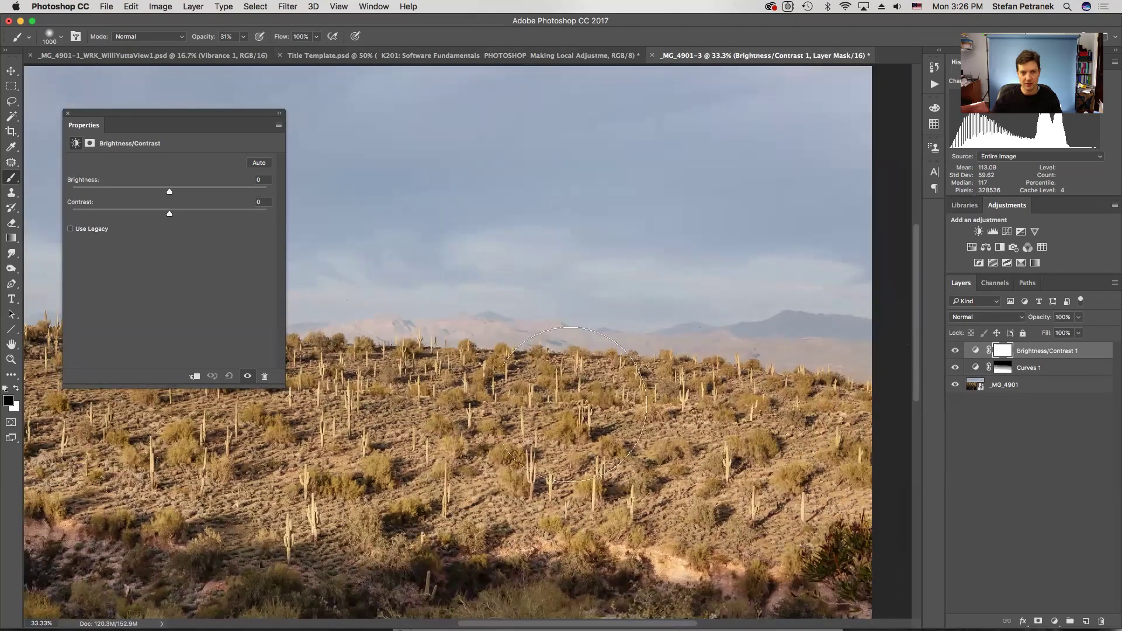
{"action": "key", "text": "super+plus"}
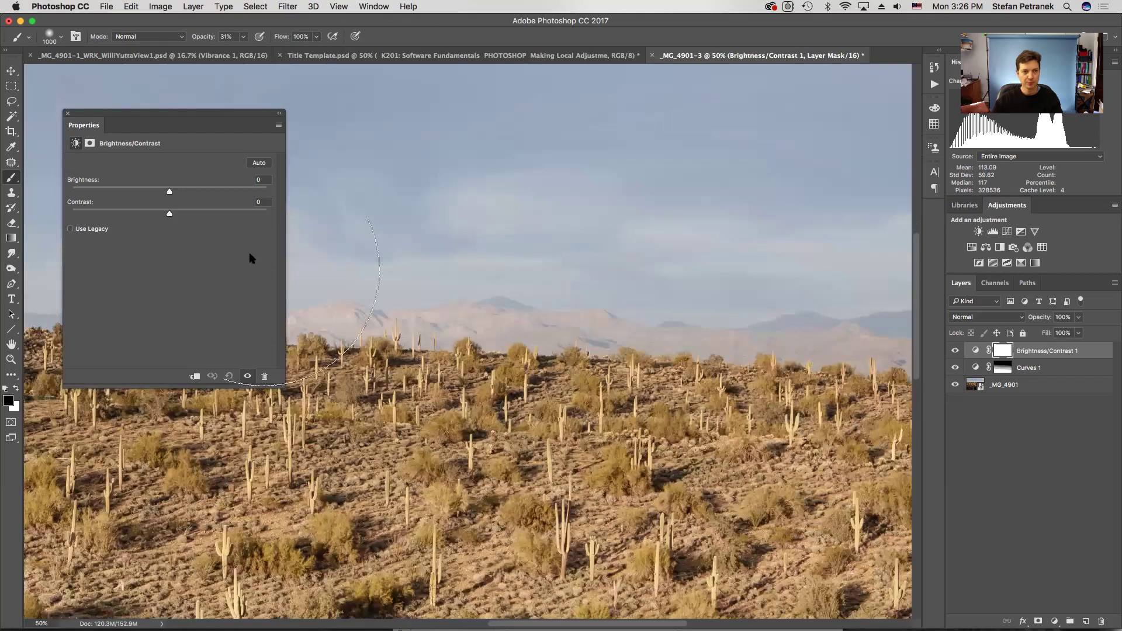
{"action": "left_click_drag", "start_coordinate": [169, 192], "coordinate": [179, 217]}
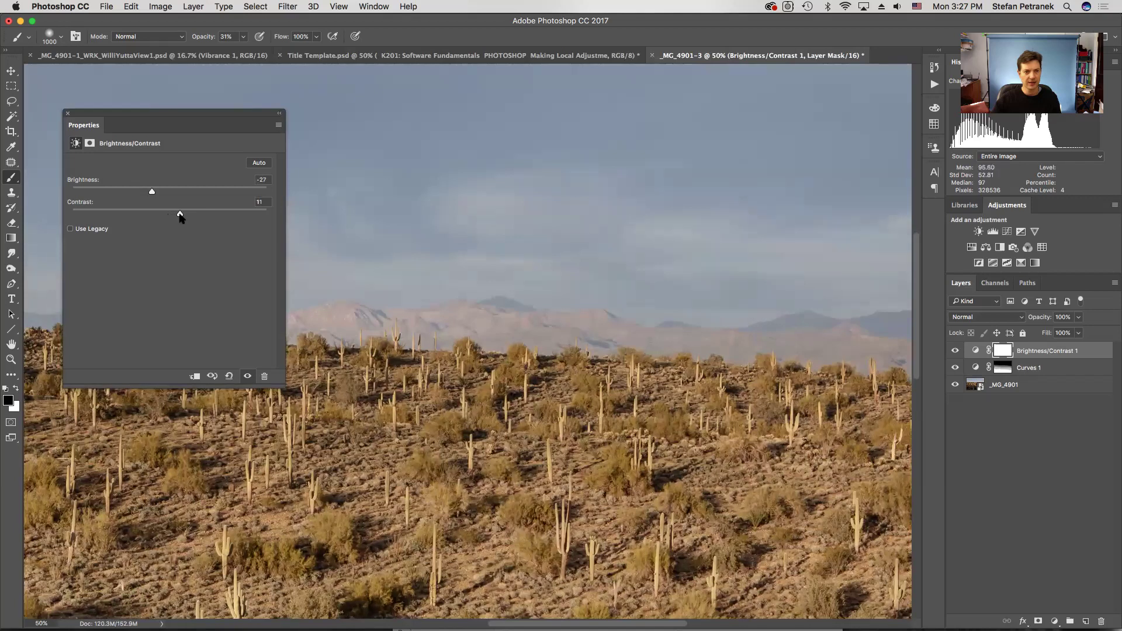
{"action": "left_click_drag", "start_coordinate": [187, 215], "coordinate": [234, 222]}
{"action": "left_click_drag", "start_coordinate": [152, 195], "coordinate": [152, 194]}
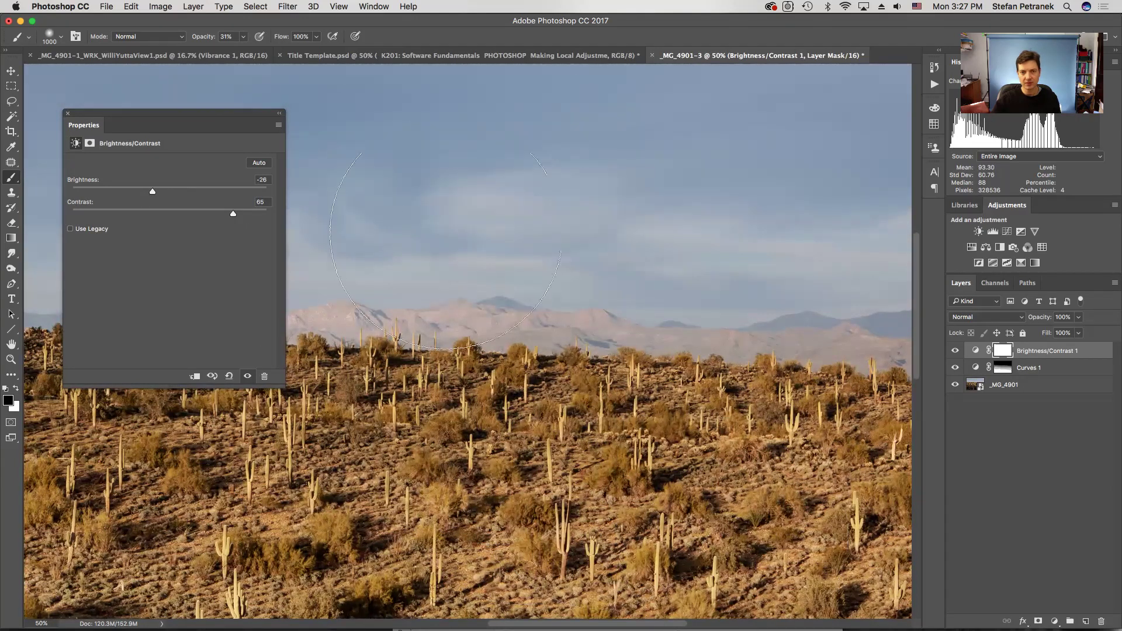
Compare the mountains and the whole image with and without the Brightness/Contrast adjustment.
{"action": "left_click", "coordinate": [247, 376]}
{"action": "left_click", "coordinate": [247, 377]}
{"action": "left_click", "coordinate": [247, 377]}
{"action": "left_click", "coordinate": [247, 377]}
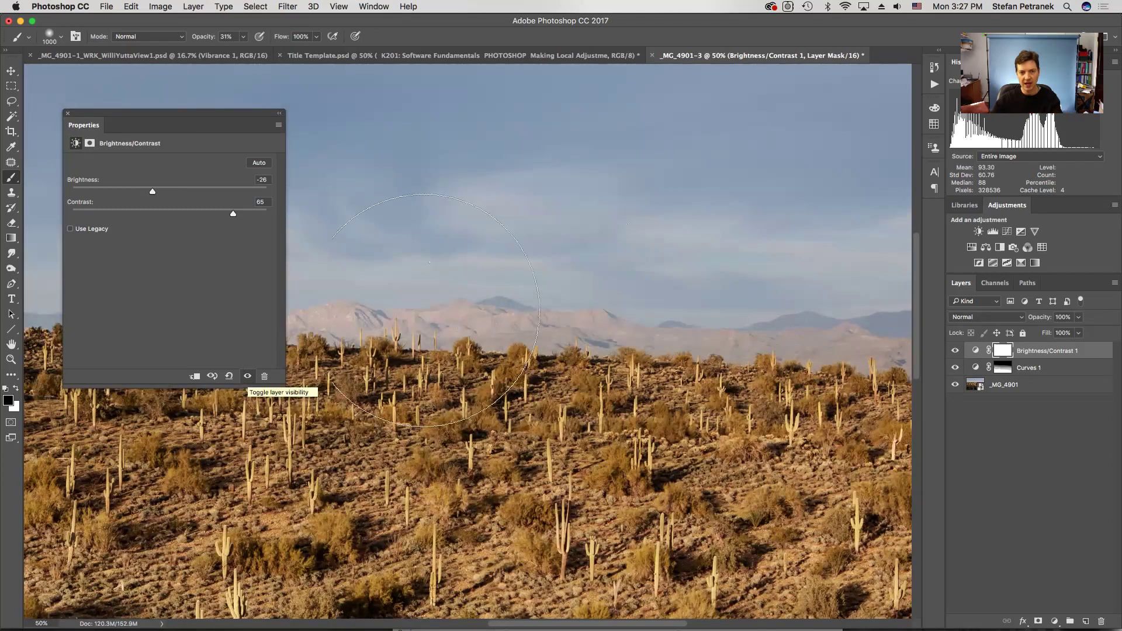
{"action": "left_click", "coordinate": [247, 376]}
{"action": "left_click", "coordinate": [248, 376]}
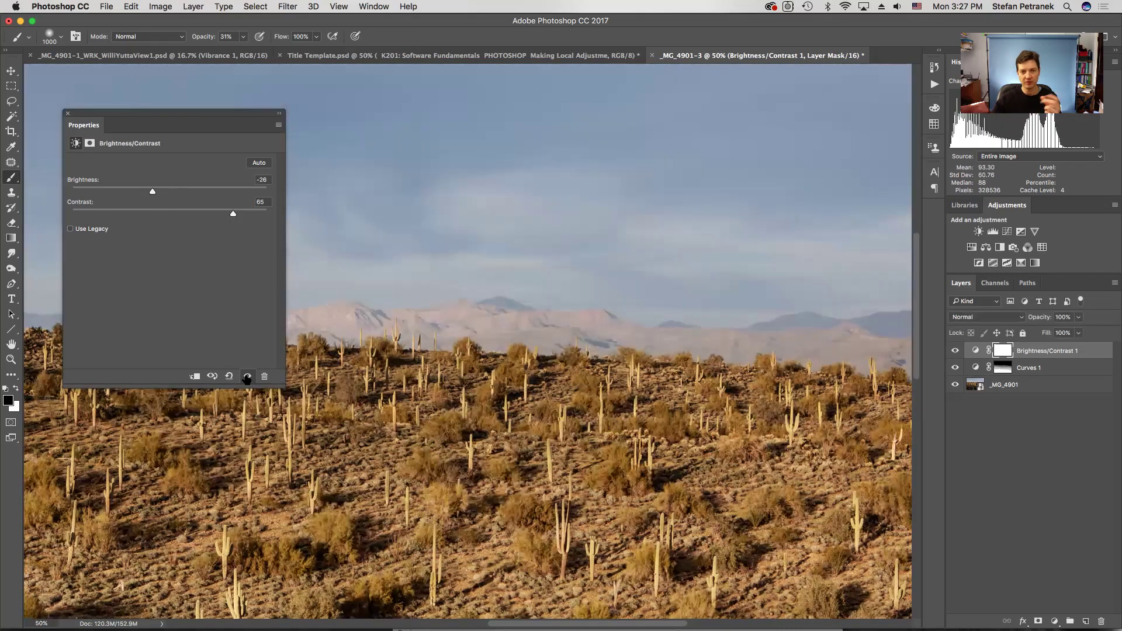
{"action": "left_click", "coordinate": [68, 112]}
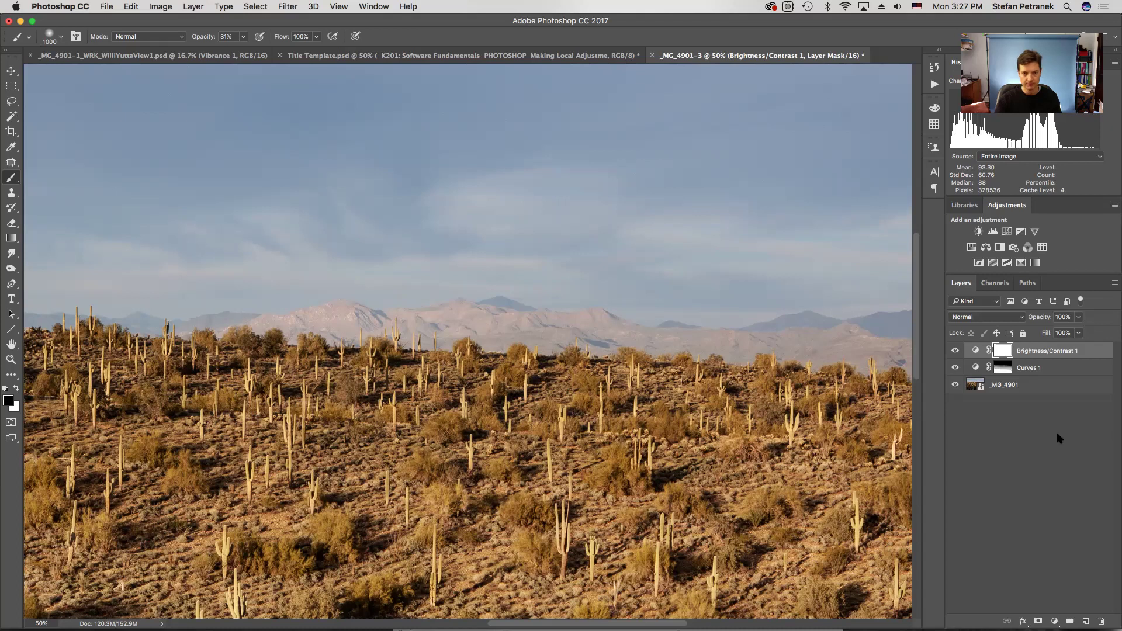
{"action": "key", "text": "super+0"}
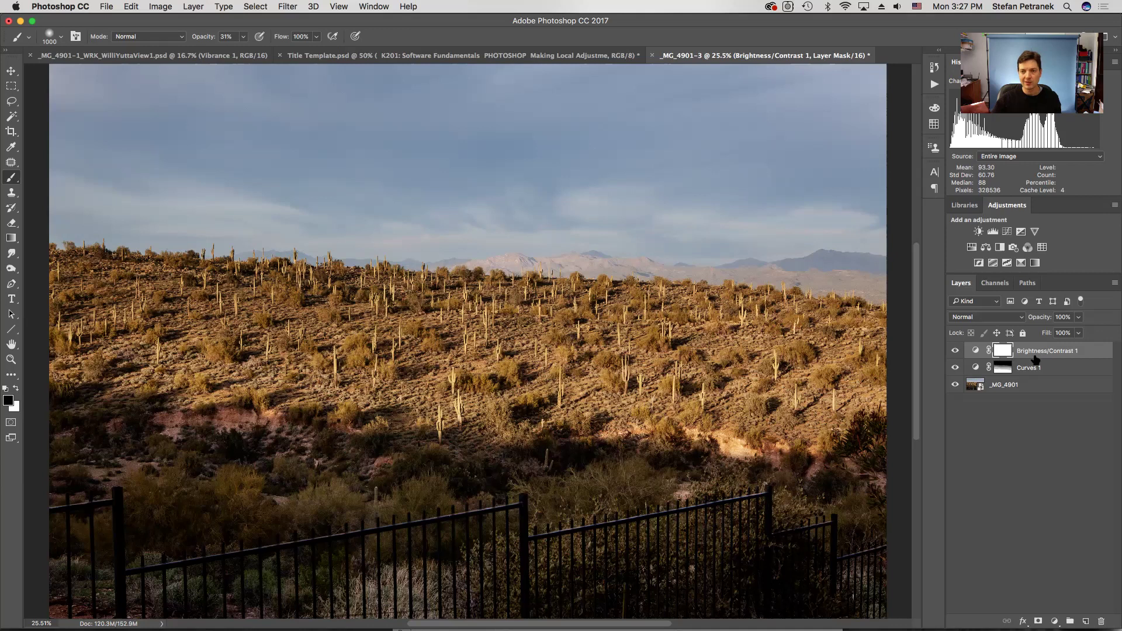
{"action": "left_click", "coordinate": [955, 352]}
{"action": "left_click", "coordinate": [954, 352]}
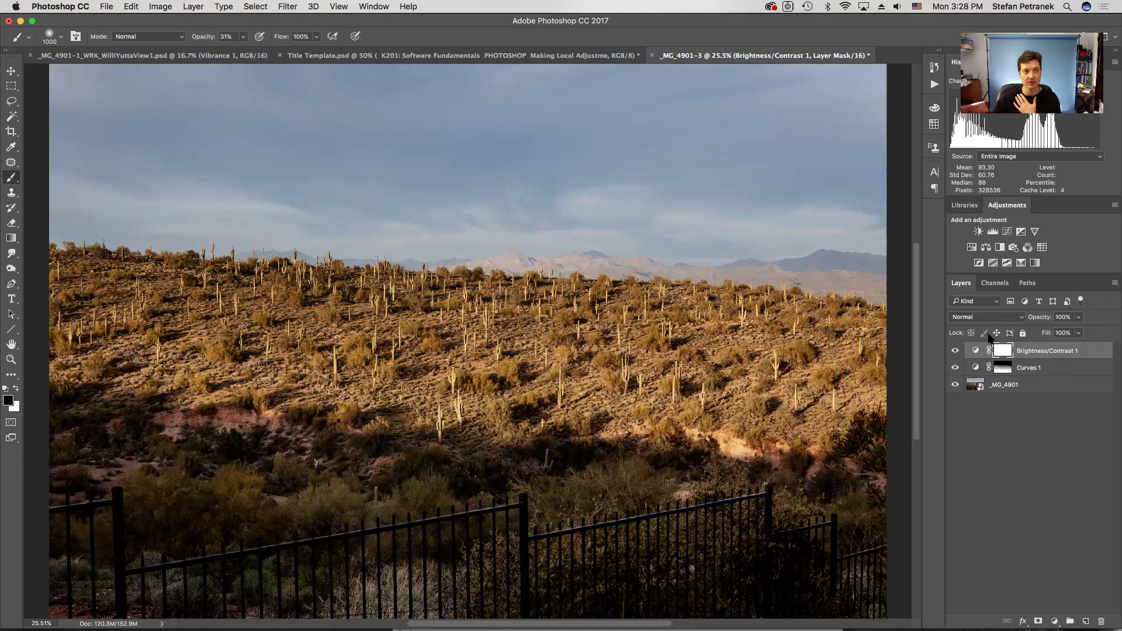
Fill the Brightness/Contrast layer's mask with black in Normal mode at 100% opacity.
{"action": "left_click", "coordinate": [130, 7]}
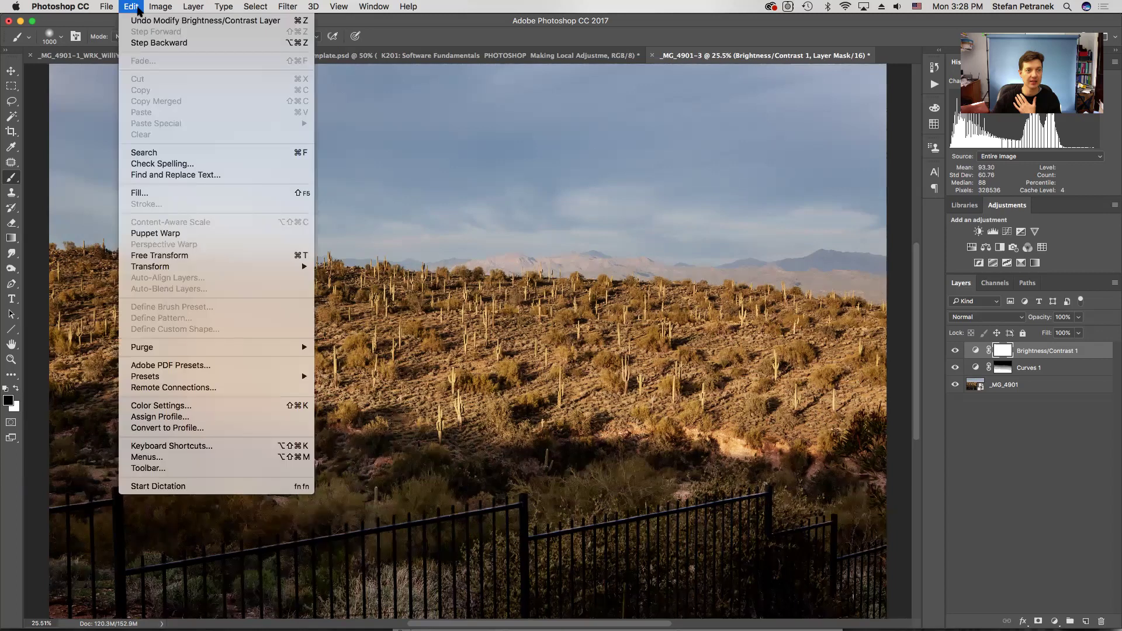
{"action": "left_click", "coordinate": [170, 194]}
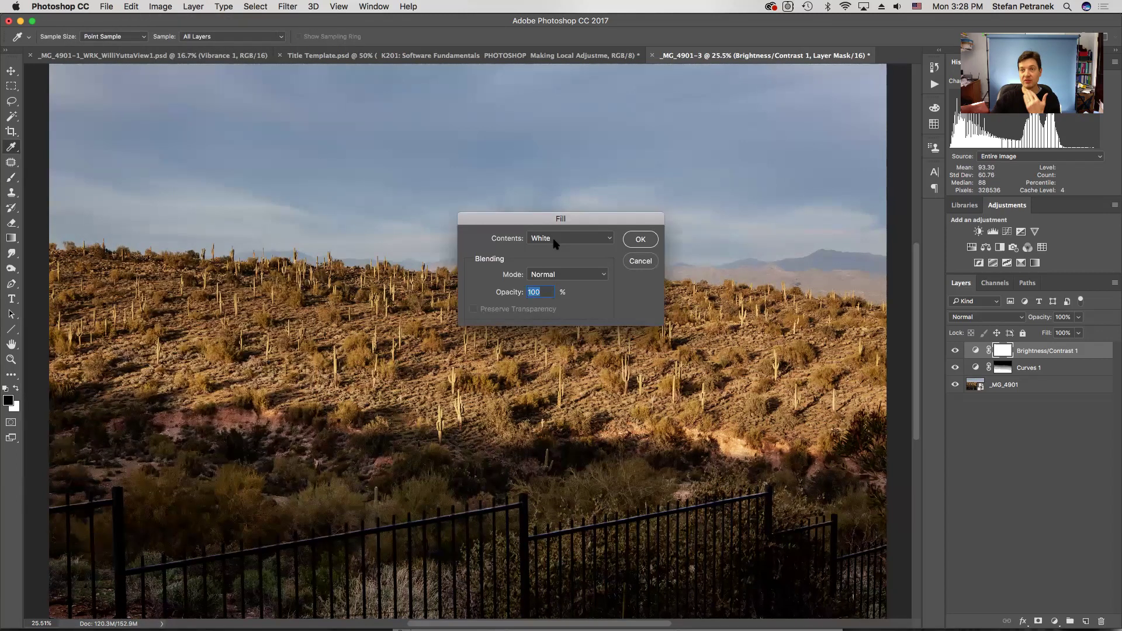
{"action": "left_click", "coordinate": [580, 240]}
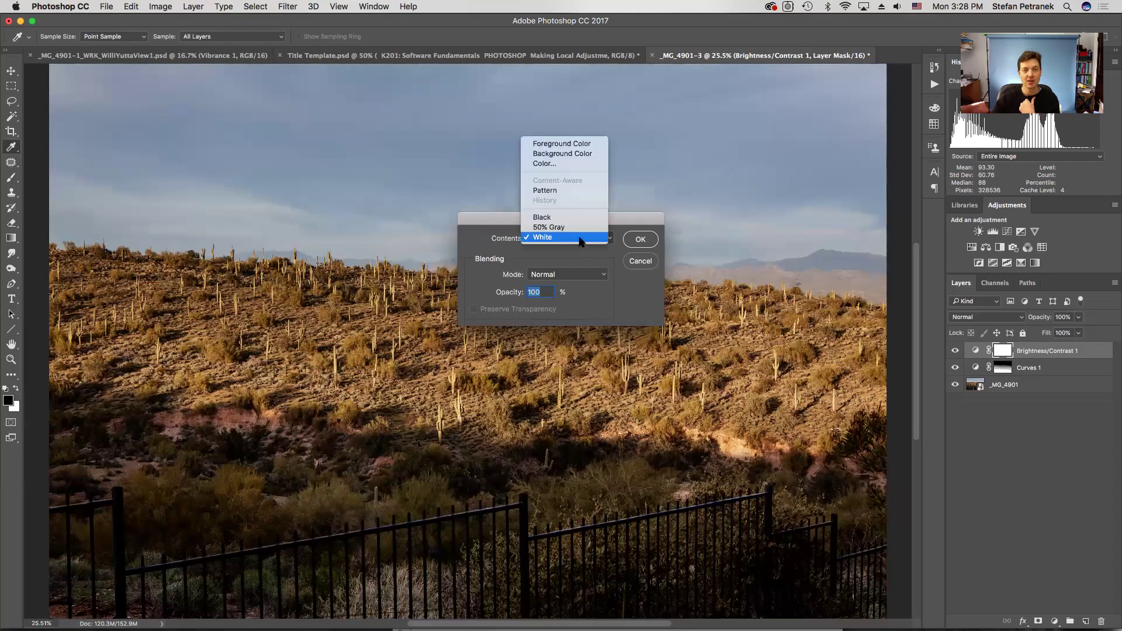
{"action": "left_click", "coordinate": [560, 219]}
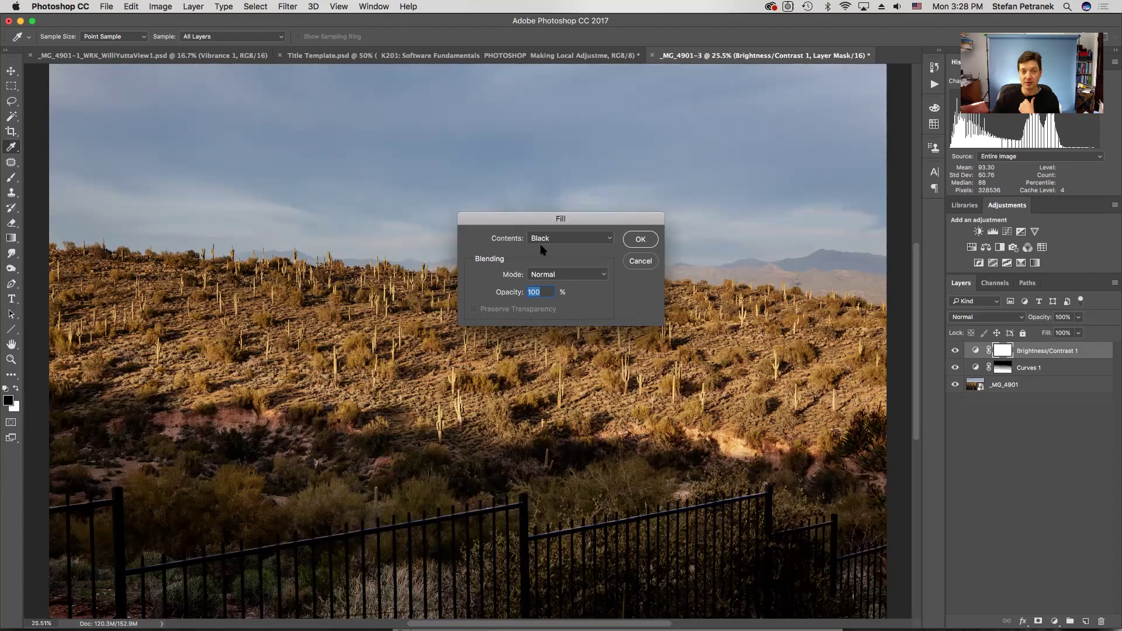
{"action": "left_click", "coordinate": [639, 242]}
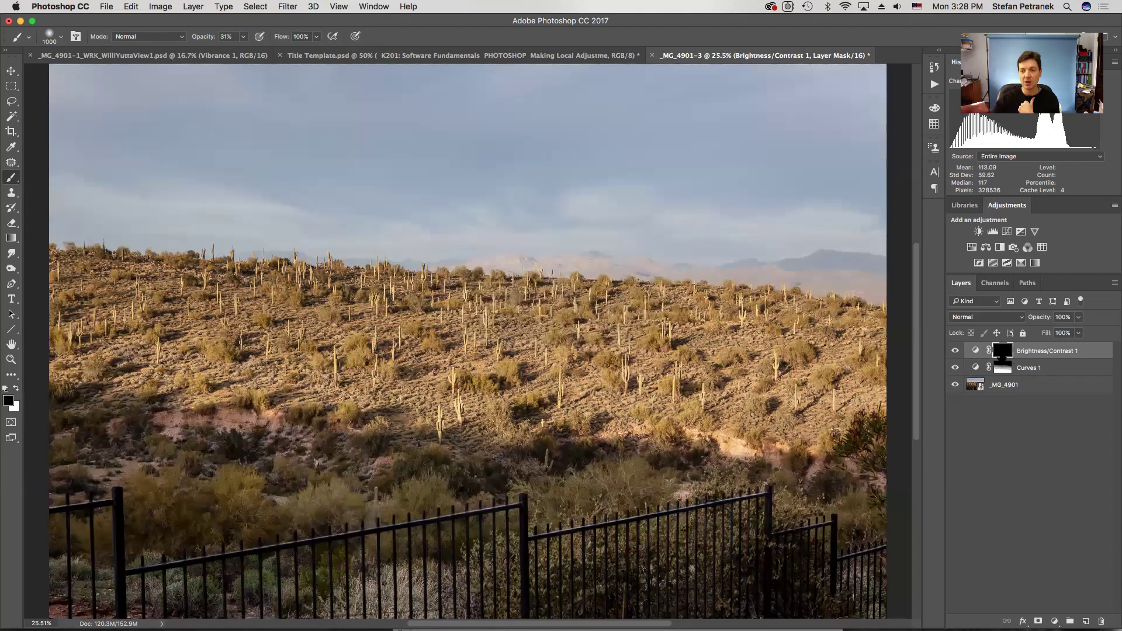
Check the effect of the black-masked Brightness/Contrast layer by hiding and showing it.
{"action": "left_click", "coordinate": [956, 350]}
{"action": "left_click", "coordinate": [955, 351]}
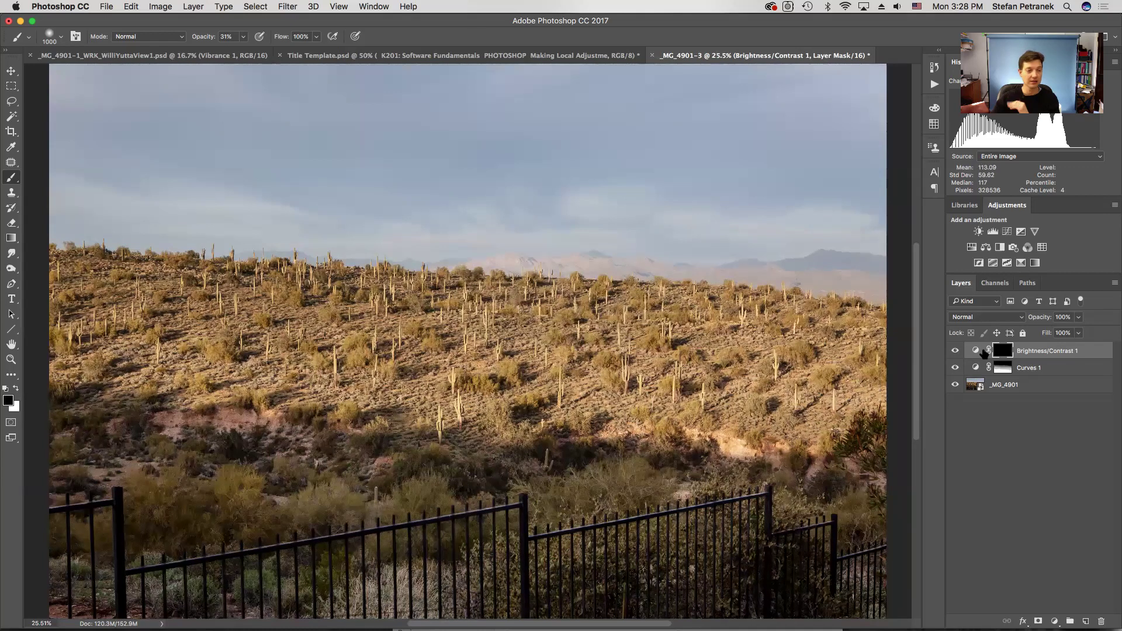
{"action": "left_click", "coordinate": [954, 351]}
{"action": "left_click", "coordinate": [954, 351]}
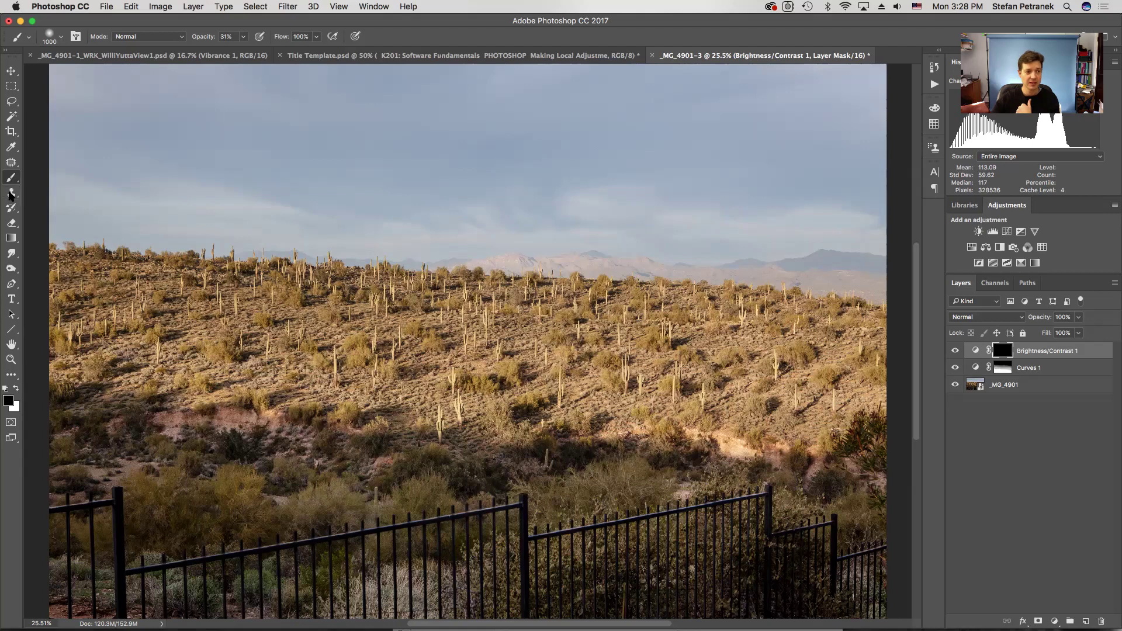
Make white the foreground colour for painting on the Brightness/Contrast layer's mask.
{"action": "left_click", "coordinate": [16, 388]}
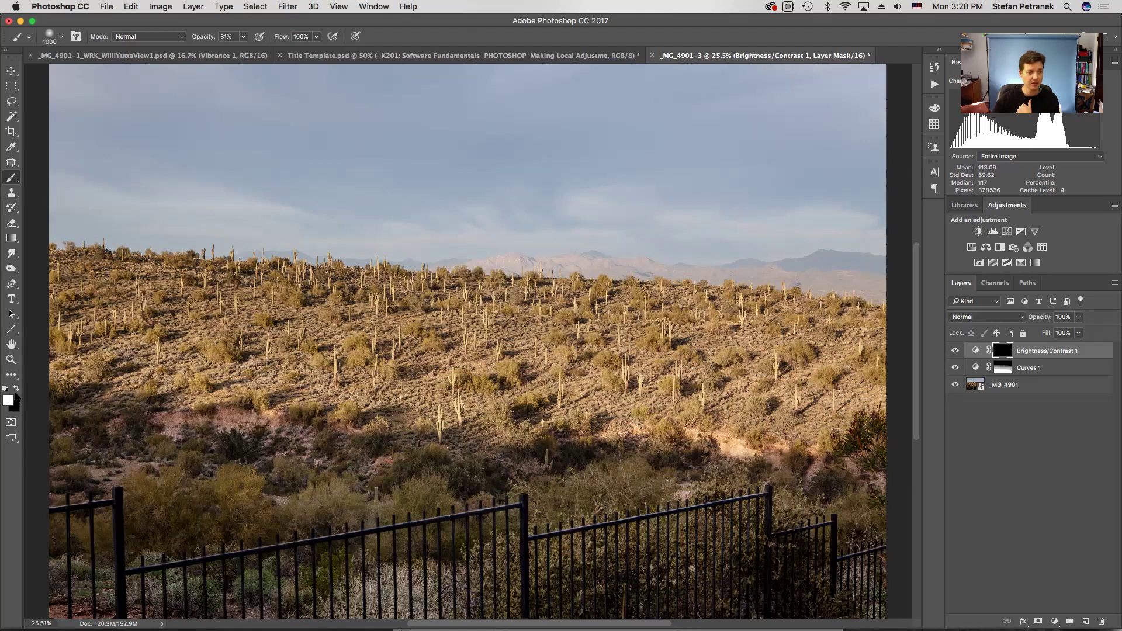
{"action": "left_click_drag", "start_coordinate": [201, 37], "coordinate": [203, 40]}
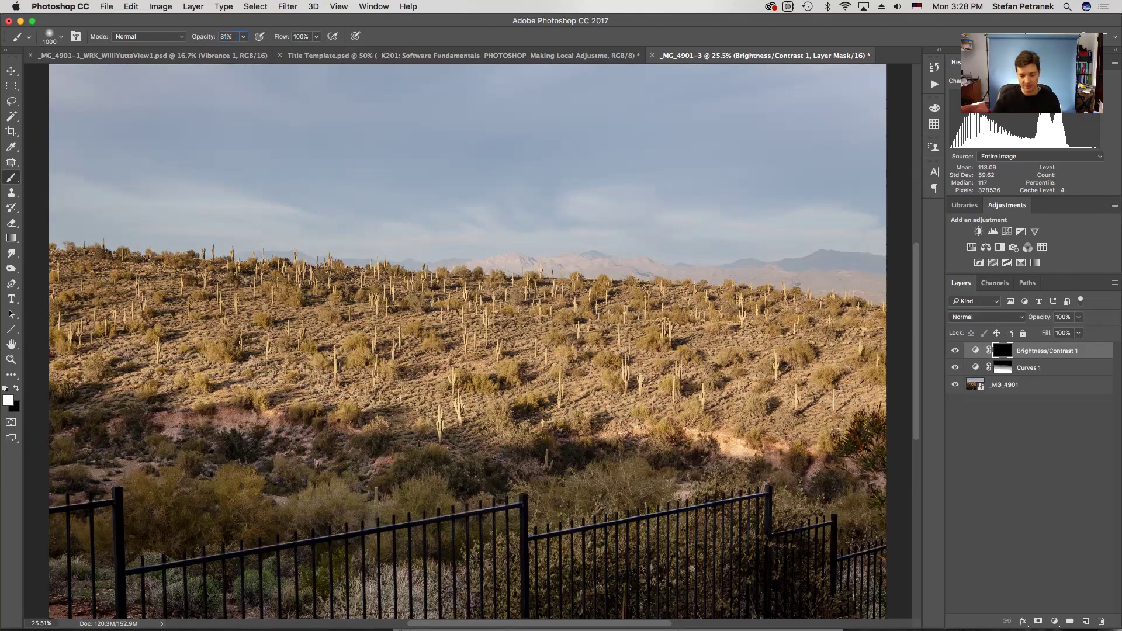
Reduce the brush size to 90 px and set its hardness to 46% for painting the distant mountains.
{"action": "key", "text": "super+equal"}
{"action": "key", "text": "super+equal"}
{"action": "key", "text": "super+equal"}
{"action": "key", "text": "super+equal"}
{"action": "key", "text": "super+equal"}
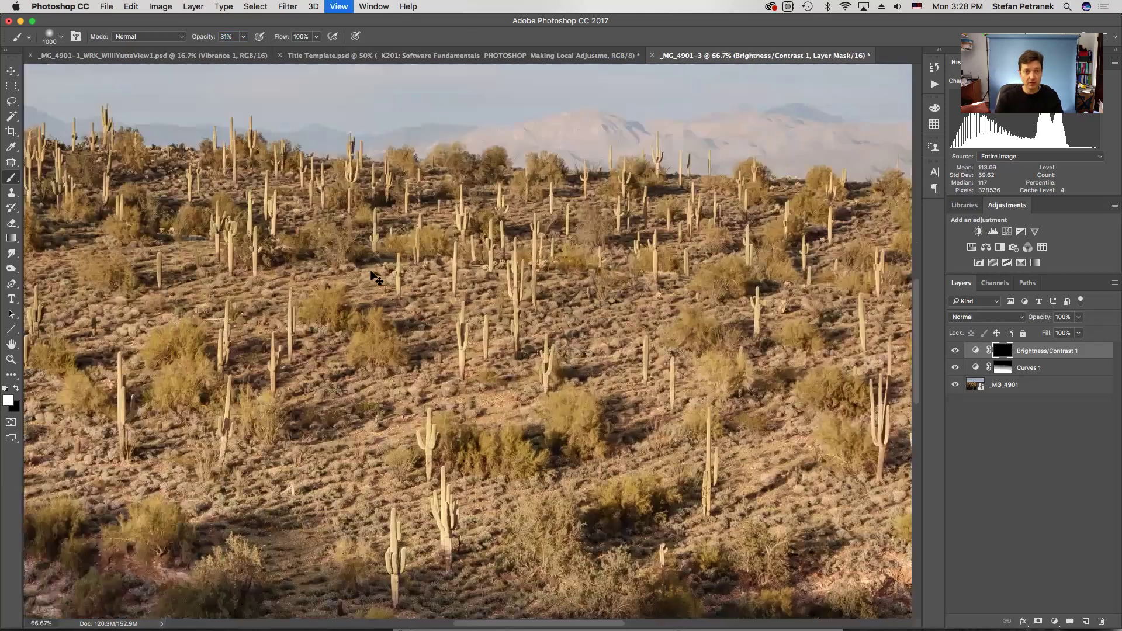
{"action": "left_click_drag", "start_coordinate": [498, 223], "coordinate": [362, 512]}
{"action": "left_click_drag", "start_coordinate": [492, 249], "coordinate": [441, 526]}
{"action": "key", "text": "super+minus"}
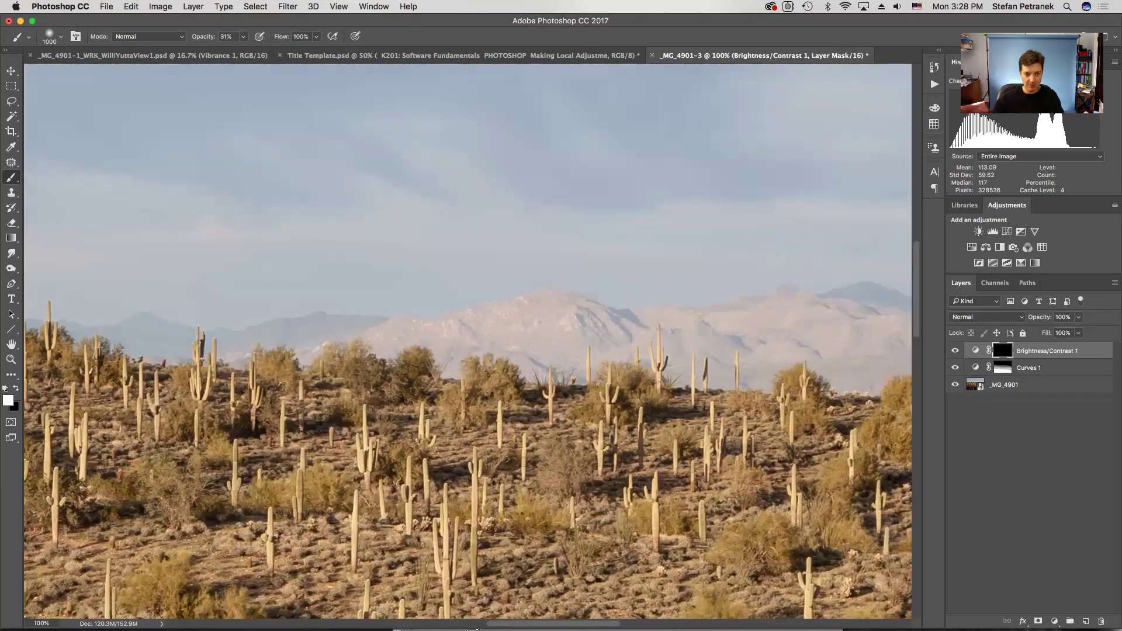
{"action": "key", "text": "bracketleft"}
{"action": "key", "text": "bracketleft"}
{"action": "key", "text": "bracketleft"}
{"action": "key", "text": "bracketleft"}
{"action": "key", "text": "bracketleft"}
{"action": "key", "text": "bracketleft"}
{"action": "key", "text": "bracketleft"}
{"action": "key", "text": "bracketleft"}
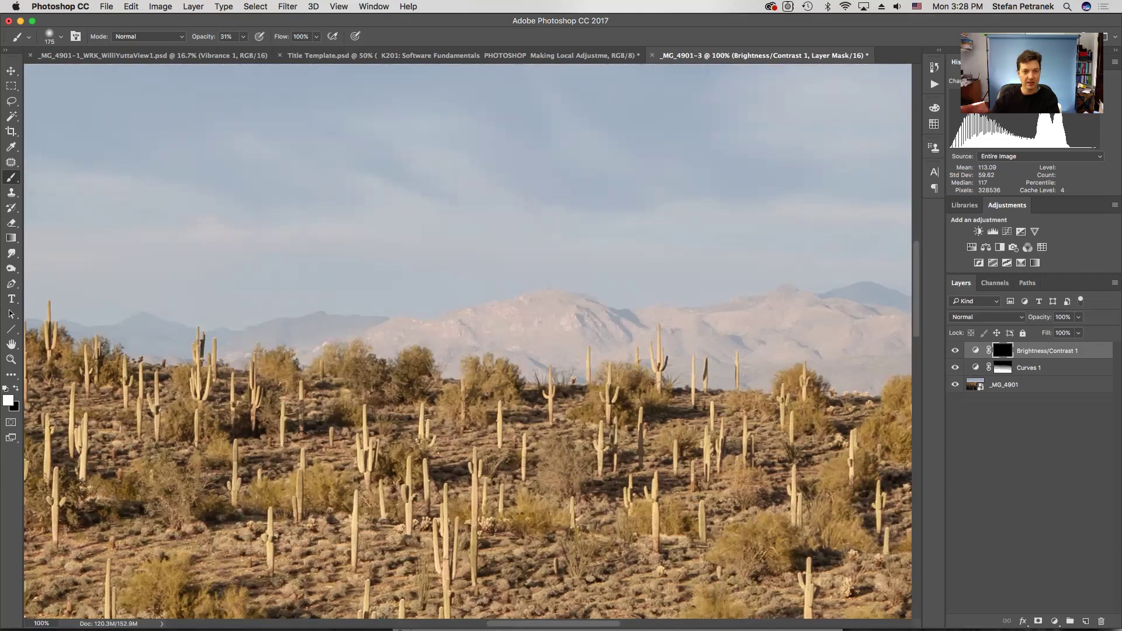
{"action": "key", "text": "bracketleft"}
{"action": "key", "text": "bracketleft"}
{"action": "key", "text": "bracketleft"}
{"action": "key", "text": "bracketleft"}
{"action": "left_click", "coordinate": [52, 38]}
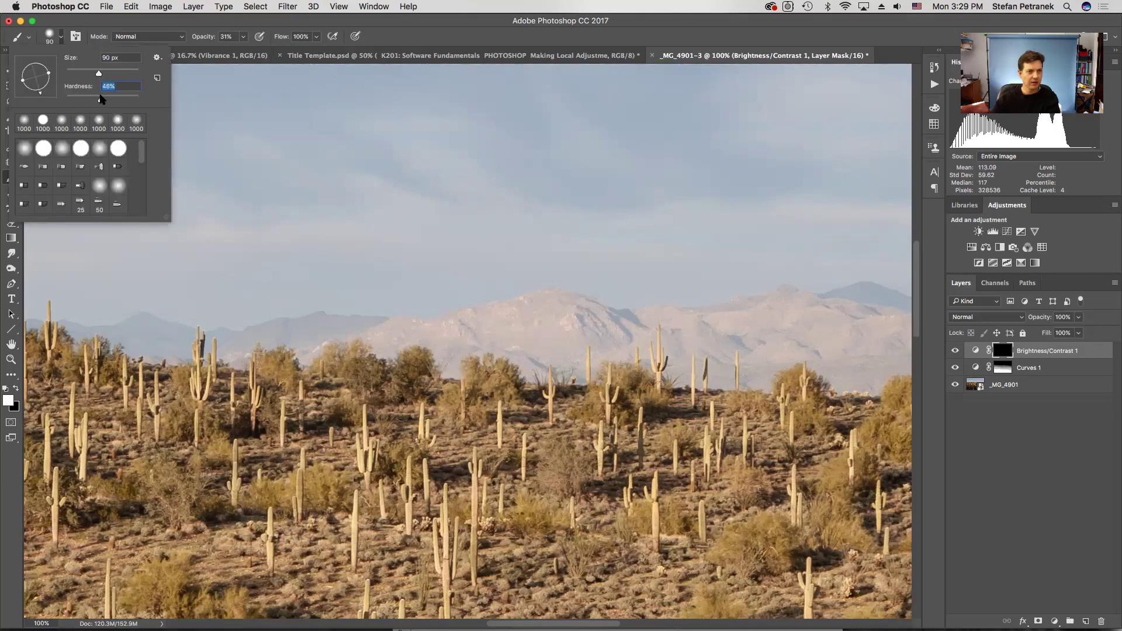
{"action": "left_click", "coordinate": [49, 35]}
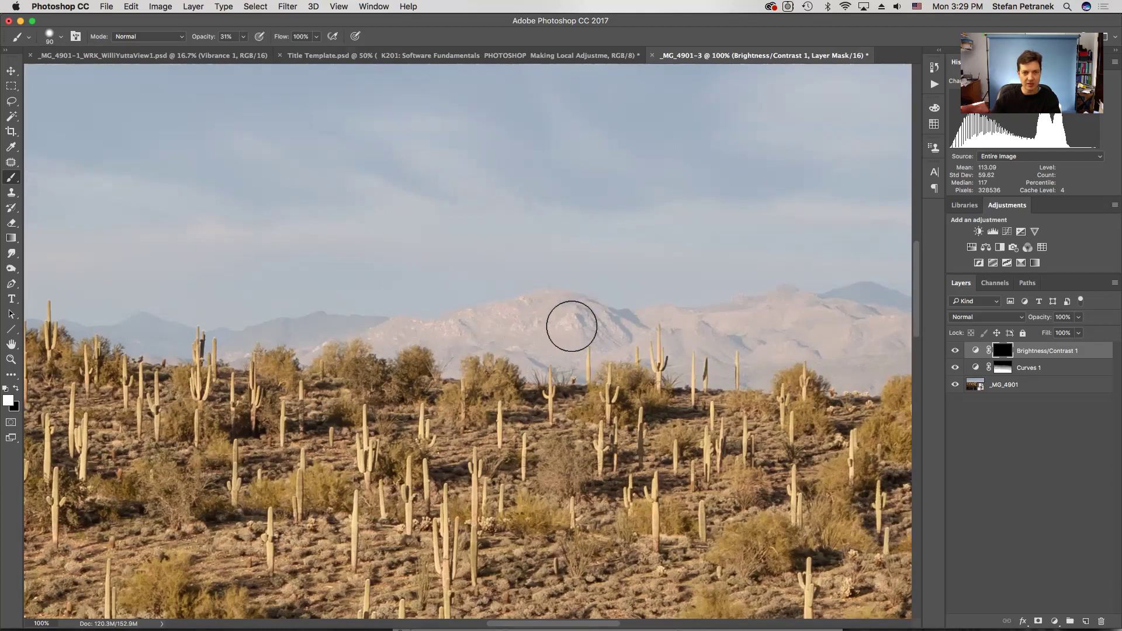
Paint white at 31% opacity on the Brightness/Contrast mask over the central peak and the blue ridges west of it.
{"action": "left_click_drag", "start_coordinate": [597, 336], "coordinate": [134, 345]}
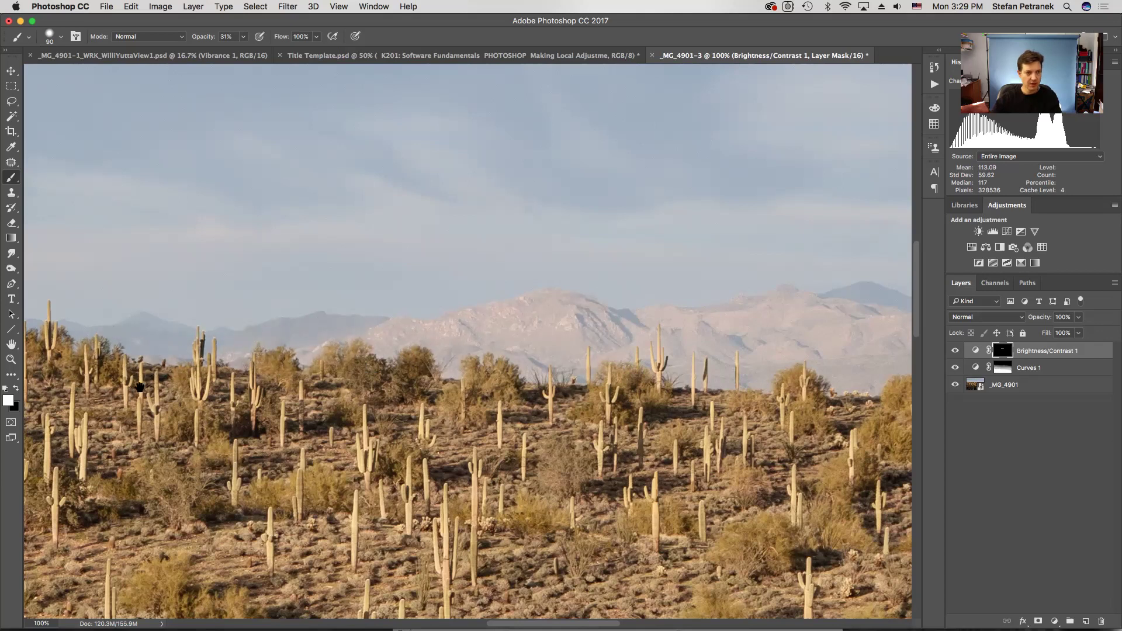
{"action": "left_click_drag", "start_coordinate": [86, 376], "coordinate": [279, 397]}
{"action": "left_click_drag", "start_coordinate": [98, 353], "coordinate": [377, 361]}
{"action": "mouse_move", "coordinate": [173, 426]}
{"action": "left_mouse_down"}
{"action": "mouse_move", "coordinate": [479, 445]}
{"action": "mouse_move", "coordinate": [554, 431]}
{"action": "left_mouse_up"}
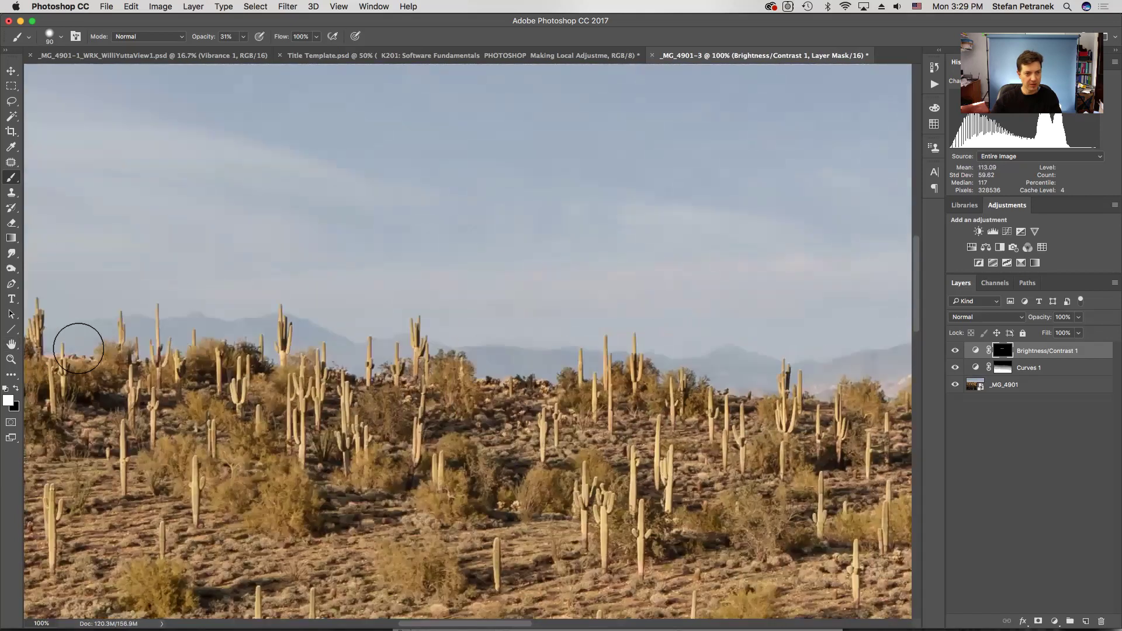
{"action": "mouse_move", "coordinate": [185, 343]}
{"action": "left_mouse_down"}
{"action": "mouse_move", "coordinate": [289, 345]}
{"action": "mouse_move", "coordinate": [375, 370]}
{"action": "mouse_move", "coordinate": [410, 360]}
{"action": "mouse_move", "coordinate": [561, 376]}
{"action": "left_mouse_up"}
{"action": "scroll", "coordinate": [561, 375], "scroll_direction": "right", "scroll_amount": 8}
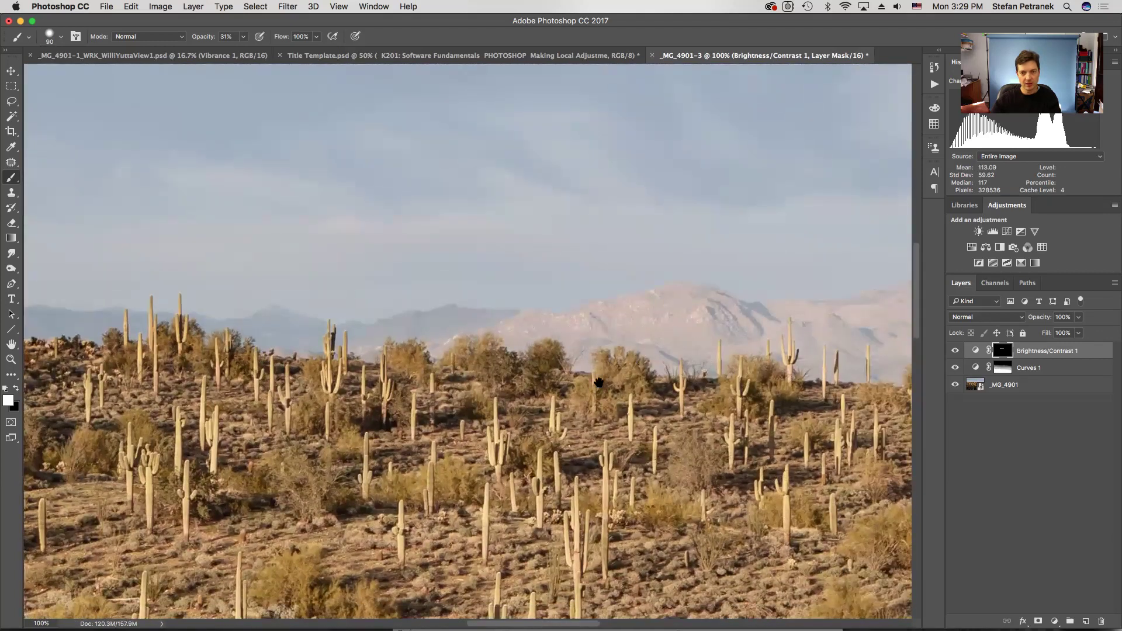
{"action": "left_click_drag", "start_coordinate": [598, 382], "coordinate": [319, 364]}
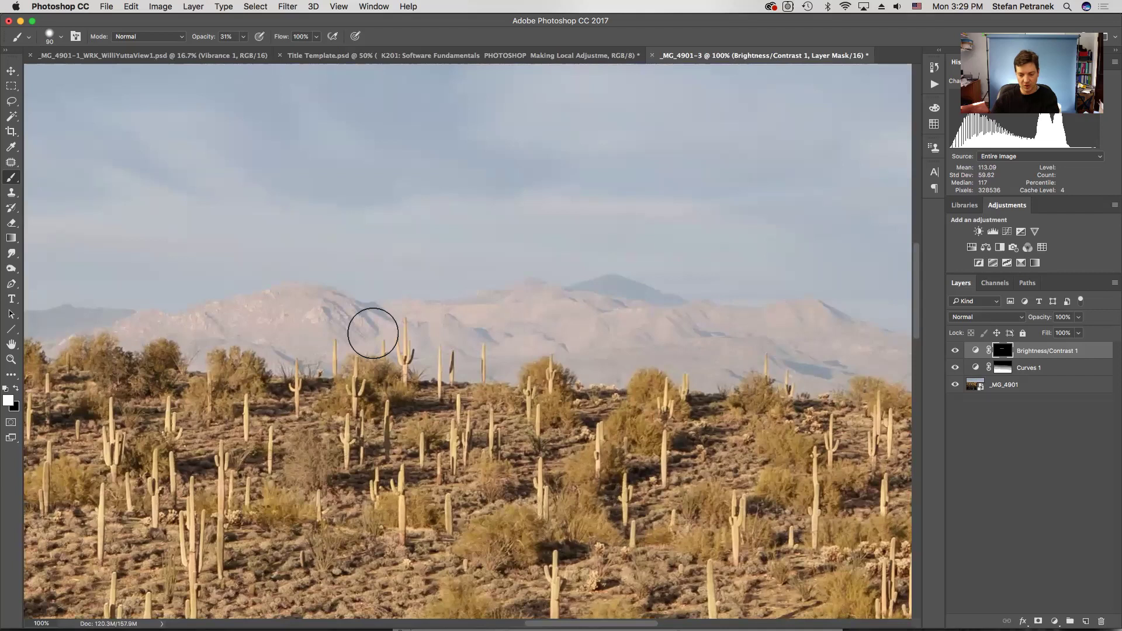
Show the mask as a red overlay and paint white at 31% opacity over the remaining mountains toward the photo's right edge.
{"action": "key", "text": "backslash"}
{"action": "mouse_move", "coordinate": [372, 333]}
{"action": "left_mouse_down"}
{"action": "mouse_move", "coordinate": [333, 325]}
{"action": "mouse_move", "coordinate": [591, 306]}
{"action": "mouse_move", "coordinate": [801, 325]}
{"action": "mouse_move", "coordinate": [884, 353]}
{"action": "mouse_move", "coordinate": [819, 368]}
{"action": "left_mouse_up"}
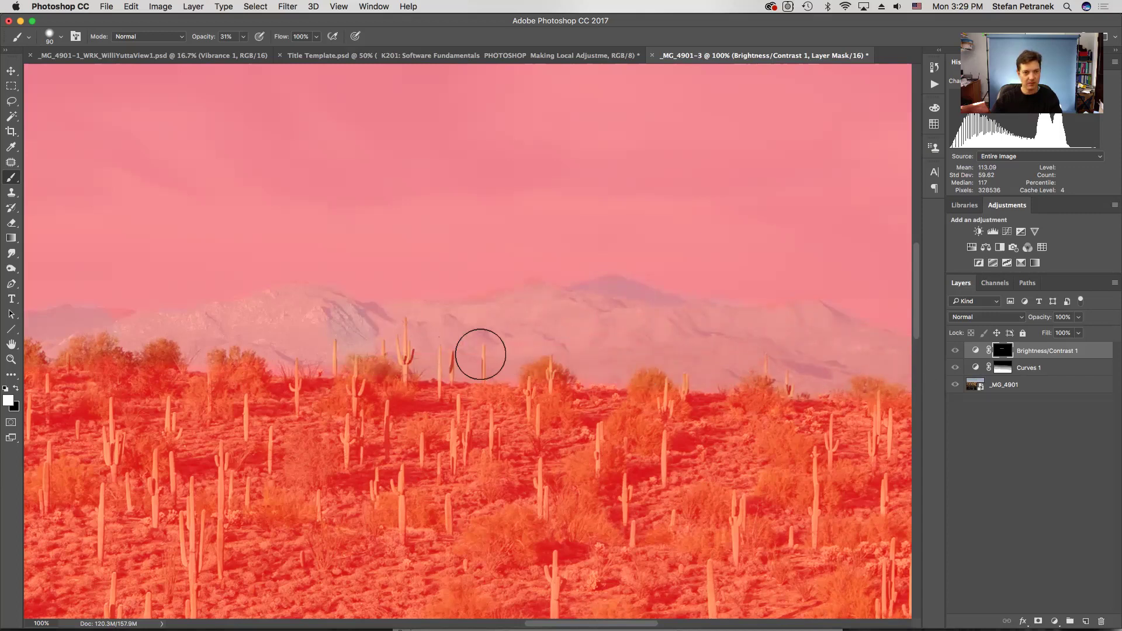
{"action": "left_click_drag", "start_coordinate": [458, 349], "coordinate": [358, 356]}
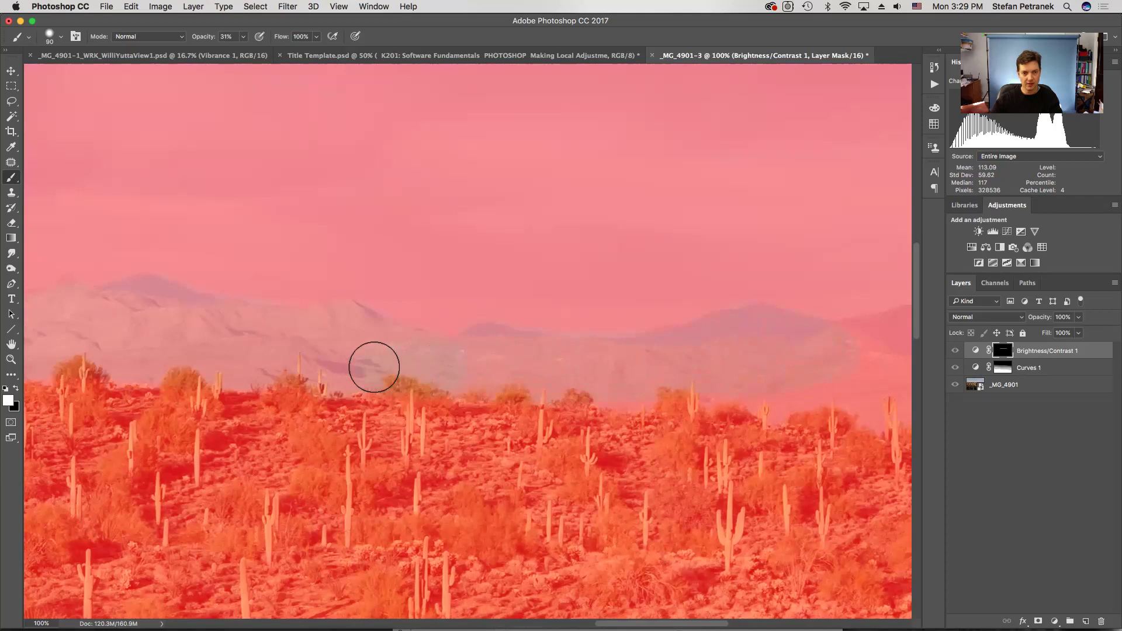
{"action": "left_click_drag", "start_coordinate": [609, 392], "coordinate": [95, 333]}
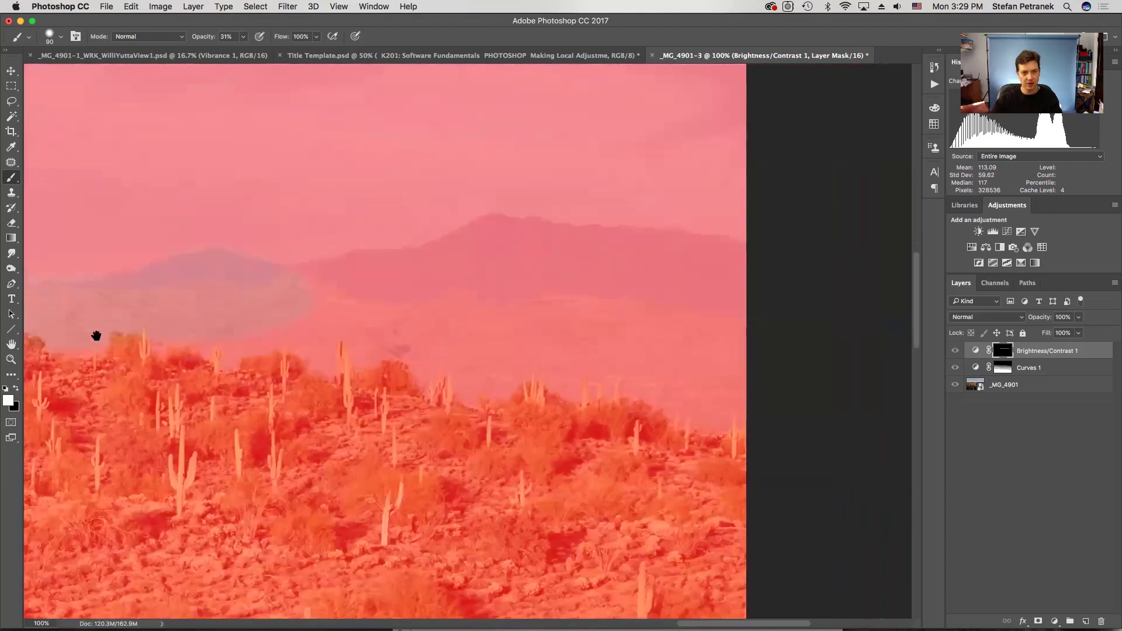
{"action": "mouse_move", "coordinate": [203, 334]}
{"action": "left_mouse_down"}
{"action": "mouse_move", "coordinate": [388, 346]}
{"action": "mouse_move", "coordinate": [451, 368]}
{"action": "mouse_move", "coordinate": [619, 370]}
{"action": "mouse_move", "coordinate": [733, 405]}
{"action": "mouse_move", "coordinate": [731, 263]}
{"action": "mouse_move", "coordinate": [495, 238]}
{"action": "mouse_move", "coordinate": [418, 272]}
{"action": "mouse_move", "coordinate": [245, 305]}
{"action": "mouse_move", "coordinate": [709, 302]}
{"action": "mouse_move", "coordinate": [693, 368]}
{"action": "mouse_move", "coordinate": [576, 327]}
{"action": "mouse_move", "coordinate": [646, 345]}
{"action": "mouse_move", "coordinate": [615, 332]}
{"action": "mouse_move", "coordinate": [270, 315]}
{"action": "mouse_move", "coordinate": [161, 334]}
{"action": "mouse_move", "coordinate": [285, 310]}
{"action": "mouse_move", "coordinate": [249, 305]}
{"action": "mouse_move", "coordinate": [268, 296]}
{"action": "mouse_move", "coordinate": [458, 267]}
{"action": "mouse_move", "coordinate": [249, 316]}
{"action": "left_mouse_up"}
{"action": "left_click_drag", "start_coordinate": [395, 321], "coordinate": [491, 311]}
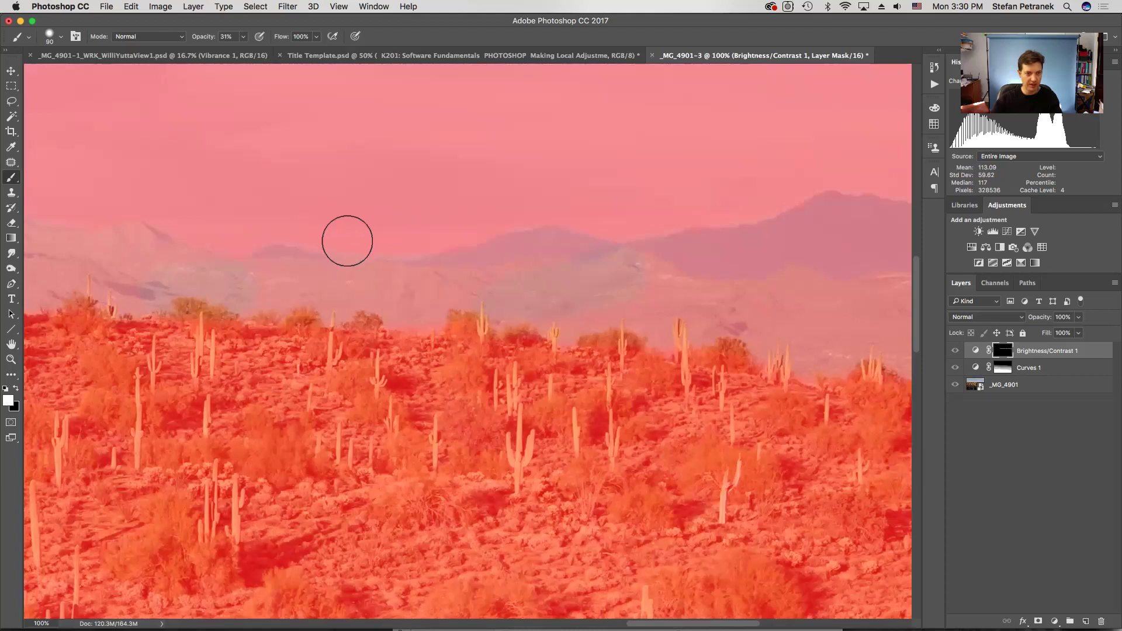
Swap the foreground colour to black for correcting spill above the ridge, and switch back to white.
{"action": "left_click", "coordinate": [16, 389]}
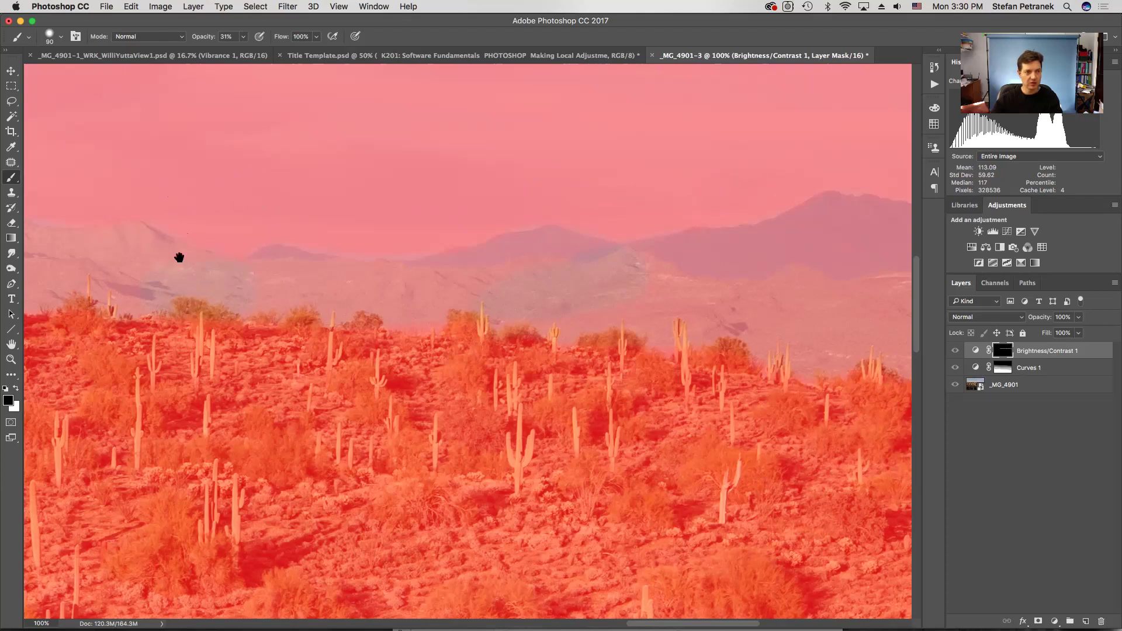
{"action": "left_click_drag", "start_coordinate": [177, 255], "coordinate": [305, 263]}
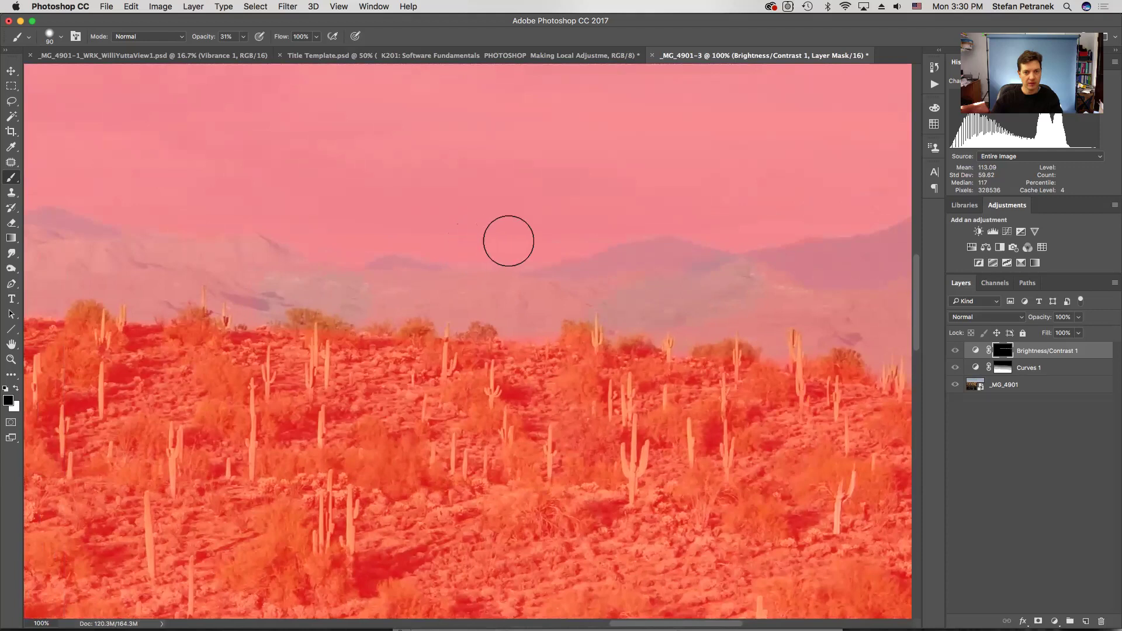
{"action": "key", "text": "x"}
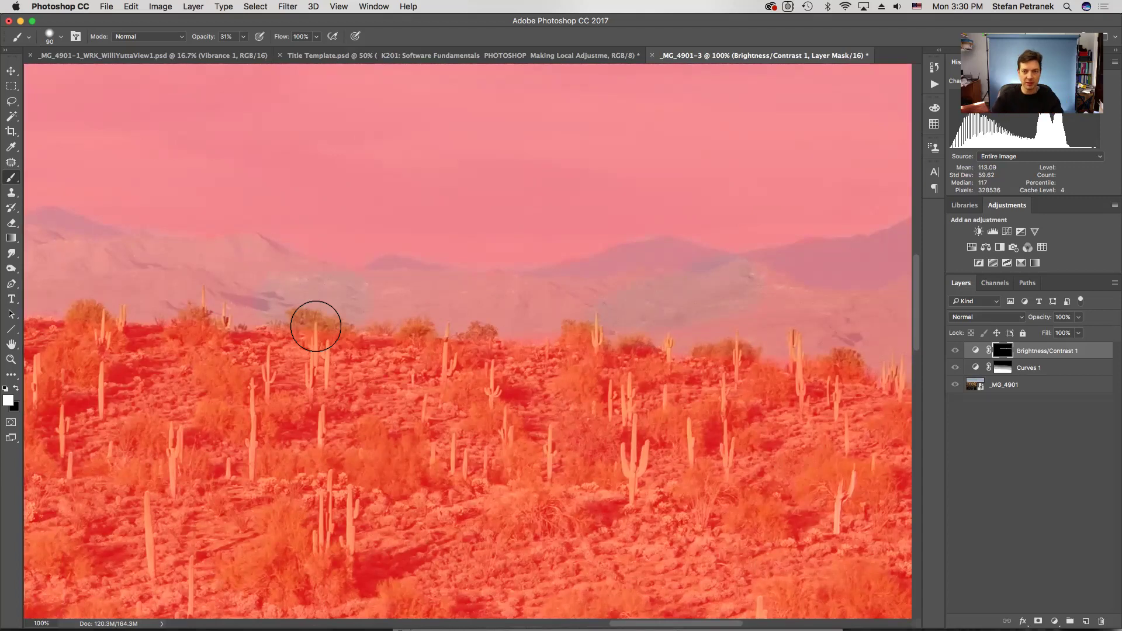
Hide the mask overlay and compare the whole image with and without the Brightness/Contrast layer.
{"action": "key", "text": "backslash"}
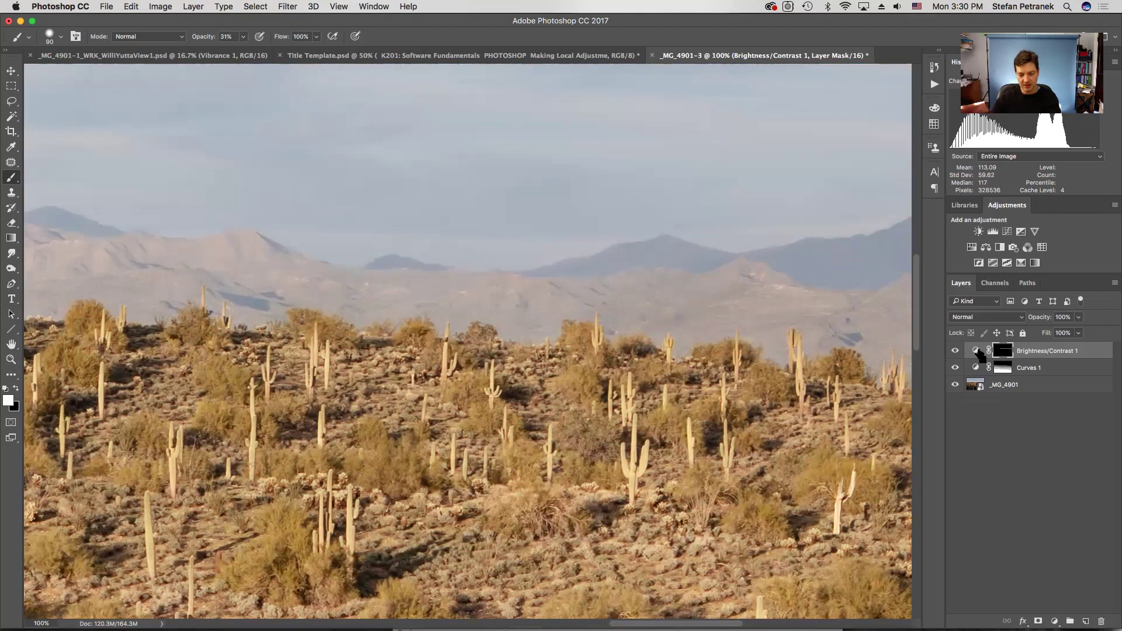
{"action": "key", "text": "super+minus"}
{"action": "key", "text": "super+minus"}
{"action": "key", "text": "super+minus"}
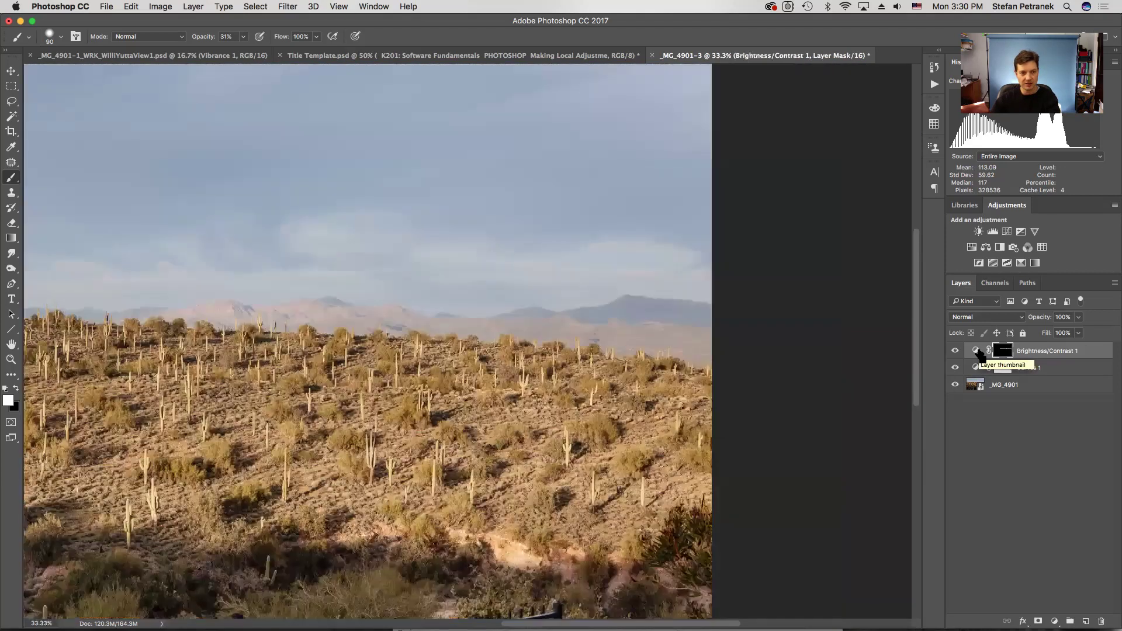
{"action": "key", "text": "super+minus"}
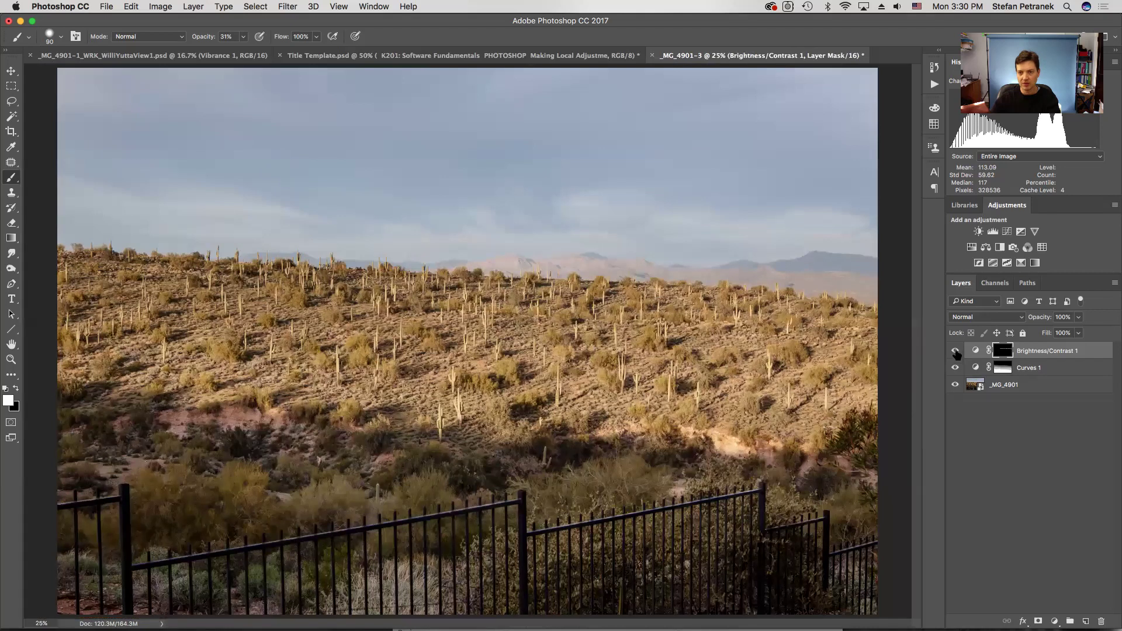
{"action": "left_click", "coordinate": [954, 352]}
{"action": "left_click", "coordinate": [954, 353]}
{"action": "left_click", "coordinate": [954, 352]}
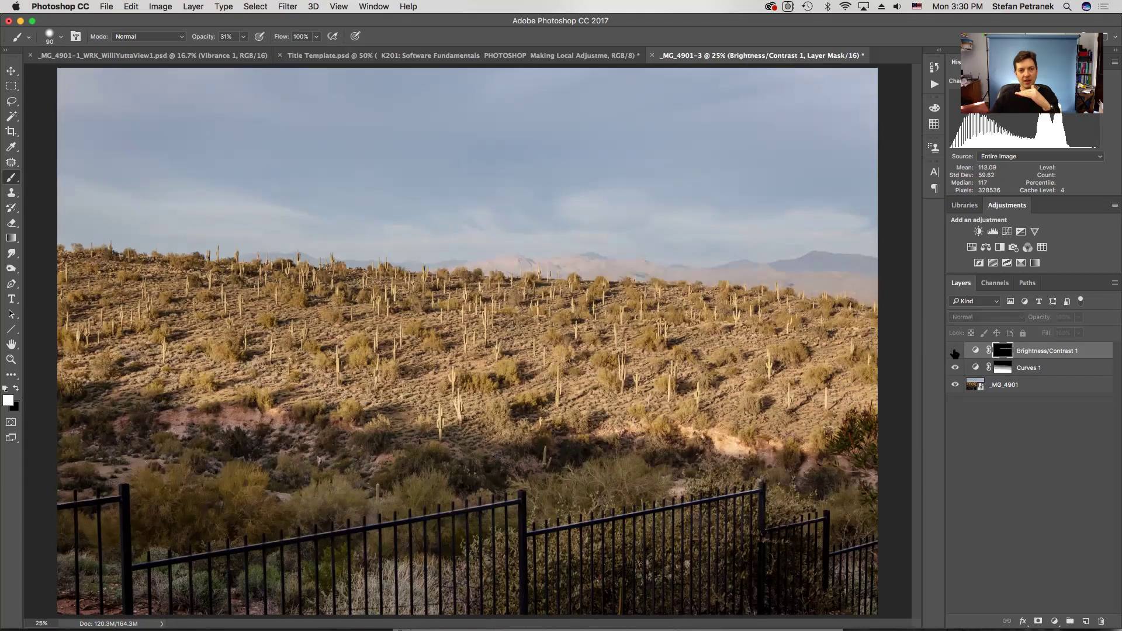
{"action": "left_click", "coordinate": [954, 352]}
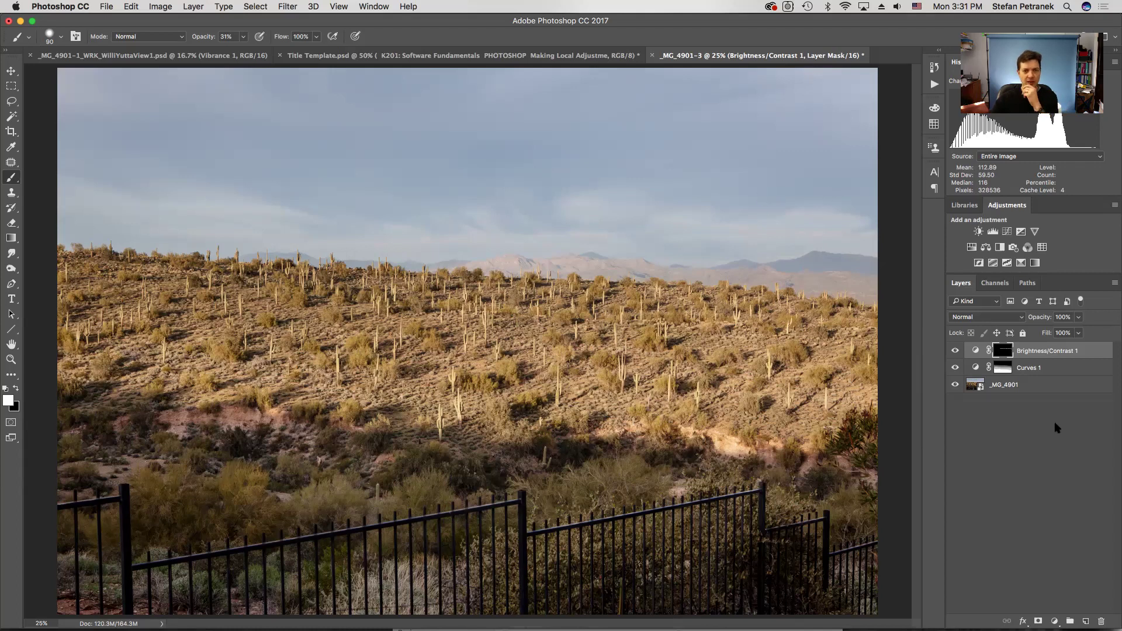
Add a Curves adjustment layer above the Brightness/Contrast layer, keeping its properties clear of the sky.
{"action": "left_click", "coordinate": [1054, 621]}
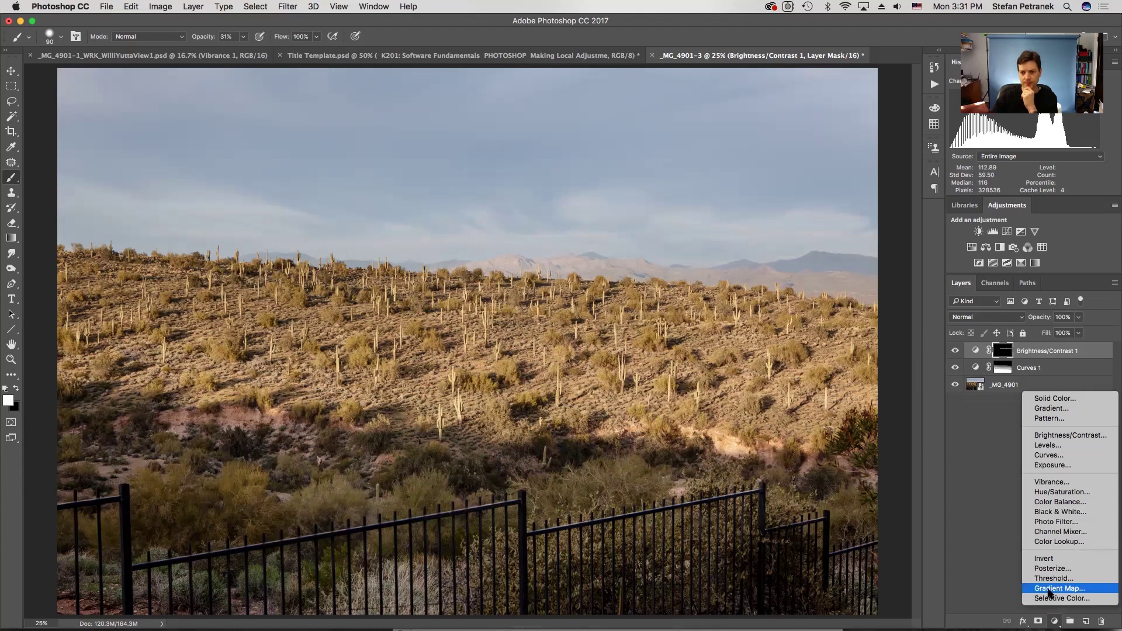
{"action": "left_click", "coordinate": [1047, 455]}
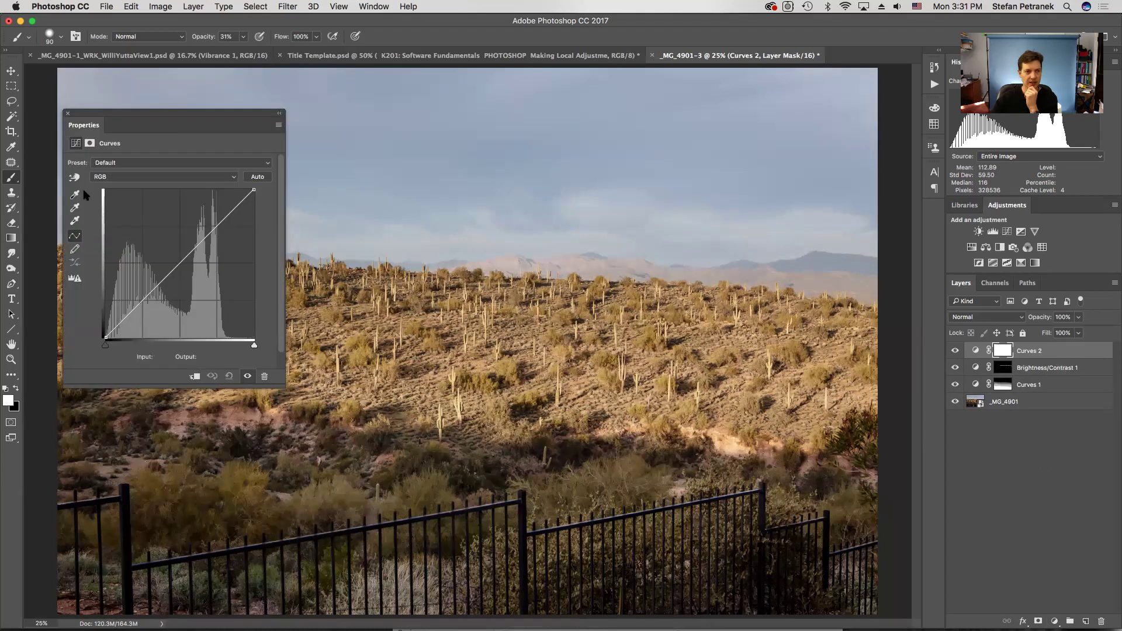
{"action": "left_click_drag", "start_coordinate": [178, 124], "coordinate": [358, 310]}
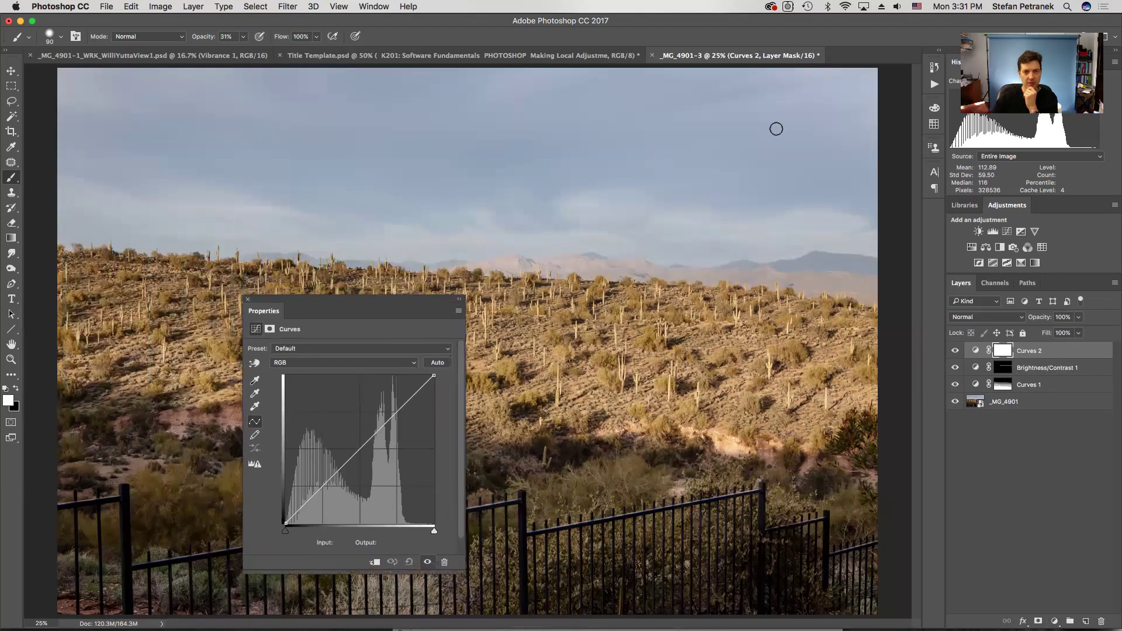
Use on-image Curves adjustment to brighten the pale clouds and darken the bluer sky, setting input 160 to output 149.
{"action": "left_click", "coordinate": [255, 363]}
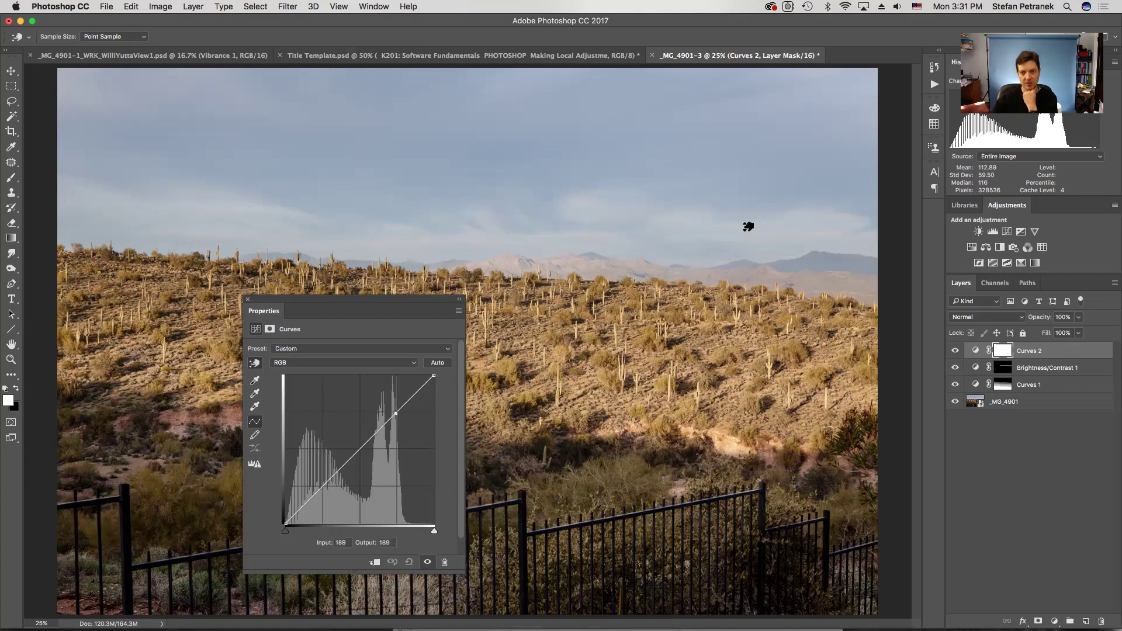
{"action": "left_click_drag", "start_coordinate": [744, 225], "coordinate": [746, 220]}
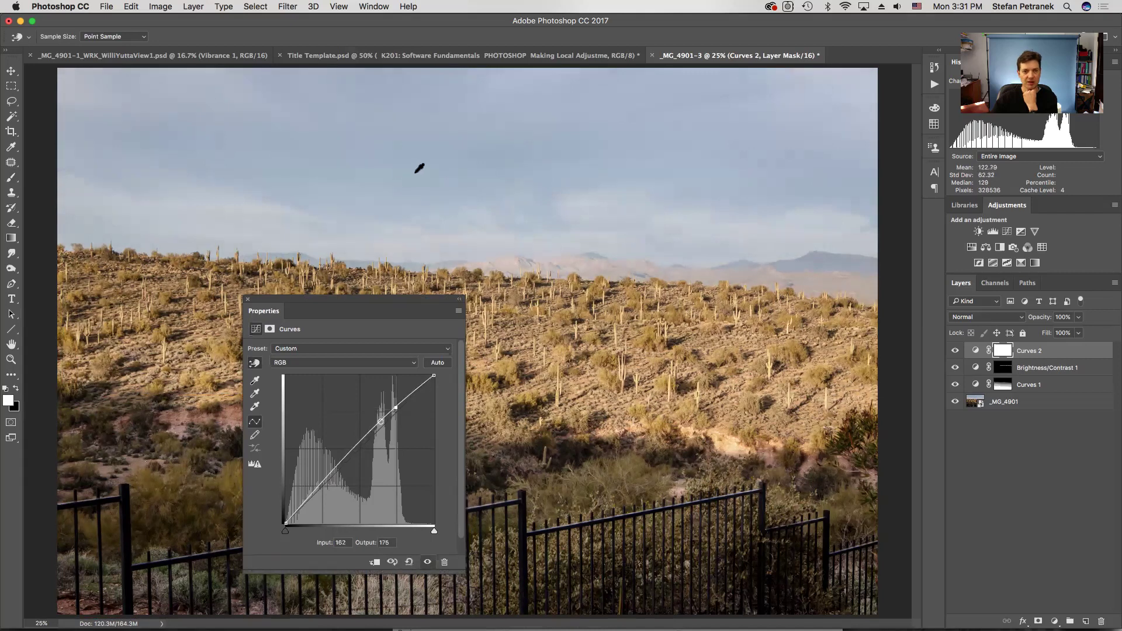
{"action": "left_click_drag", "start_coordinate": [427, 168], "coordinate": [427, 183]}
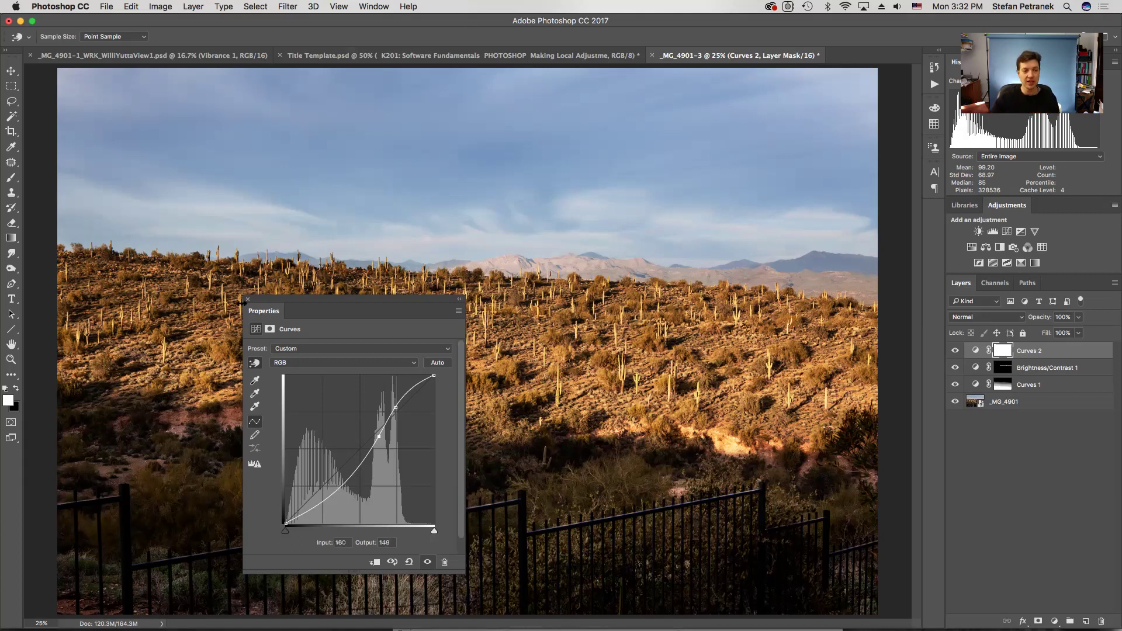
{"action": "left_click", "coordinate": [247, 300]}
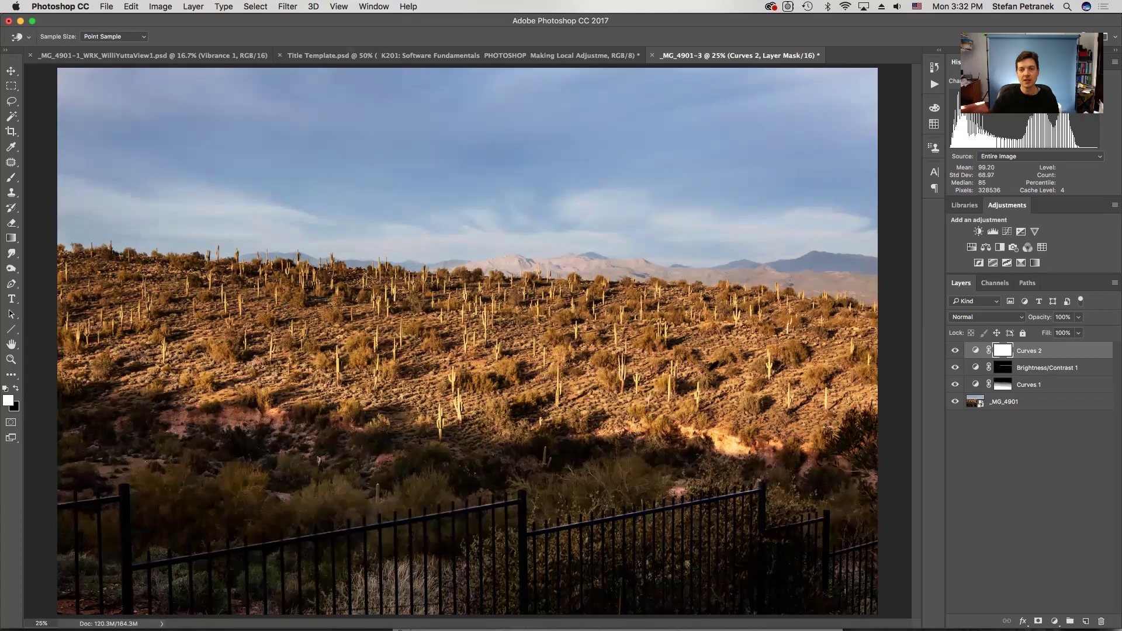
Compare the image with and without the Curves 2 adjustment and review its curve.
{"action": "left_click", "coordinate": [954, 351]}
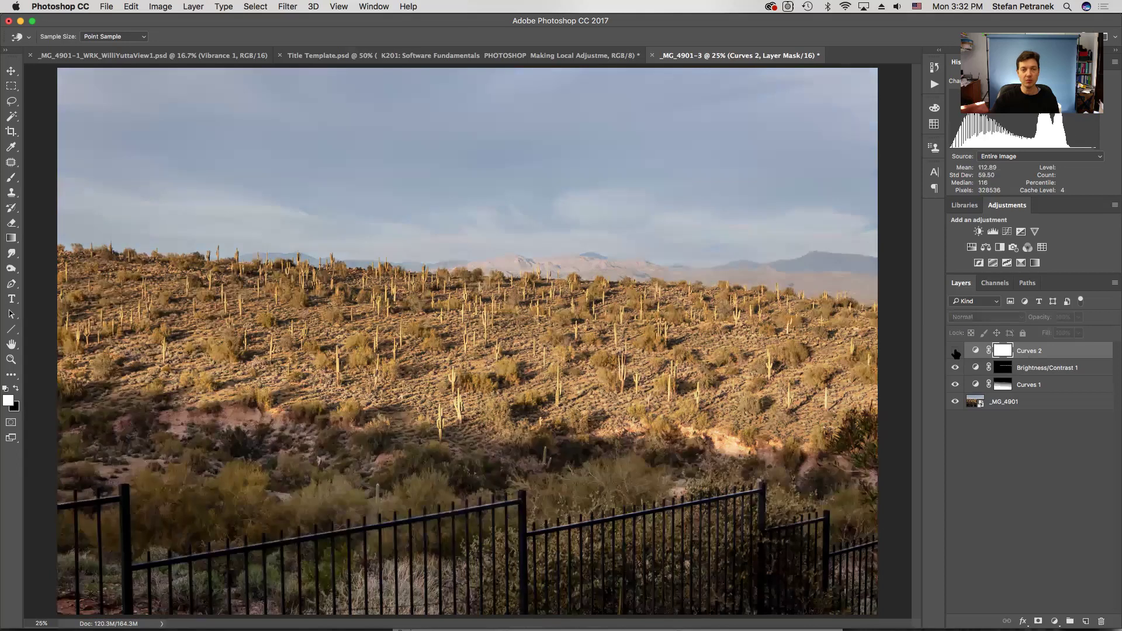
{"action": "left_click", "coordinate": [955, 351]}
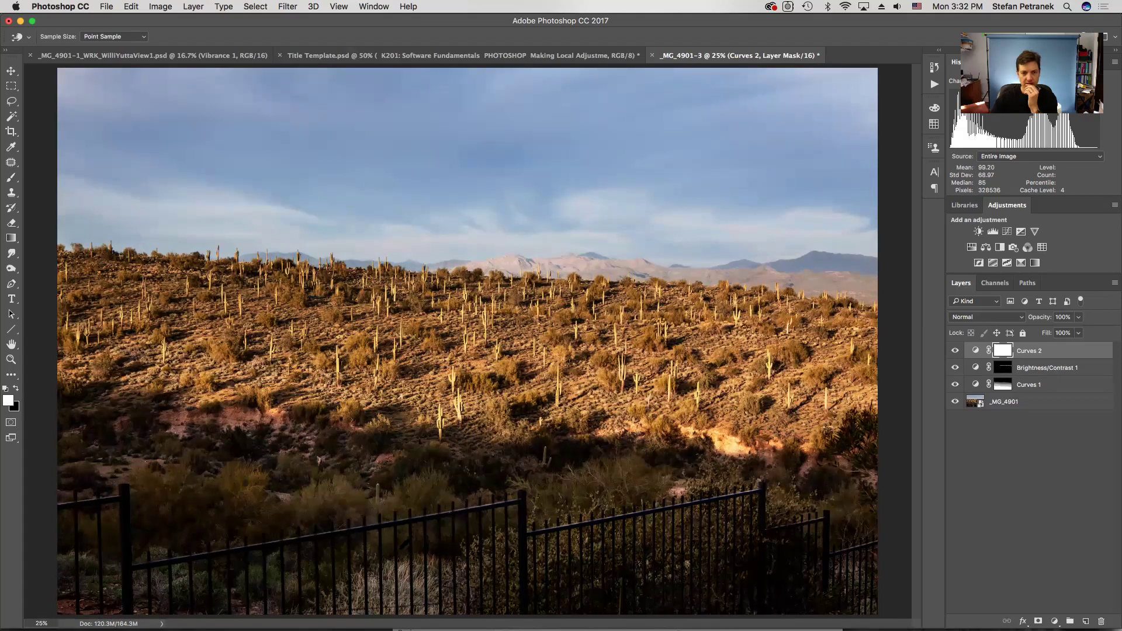
{"action": "double_click", "coordinate": [974, 350]}
{"action": "key", "text": "b"}
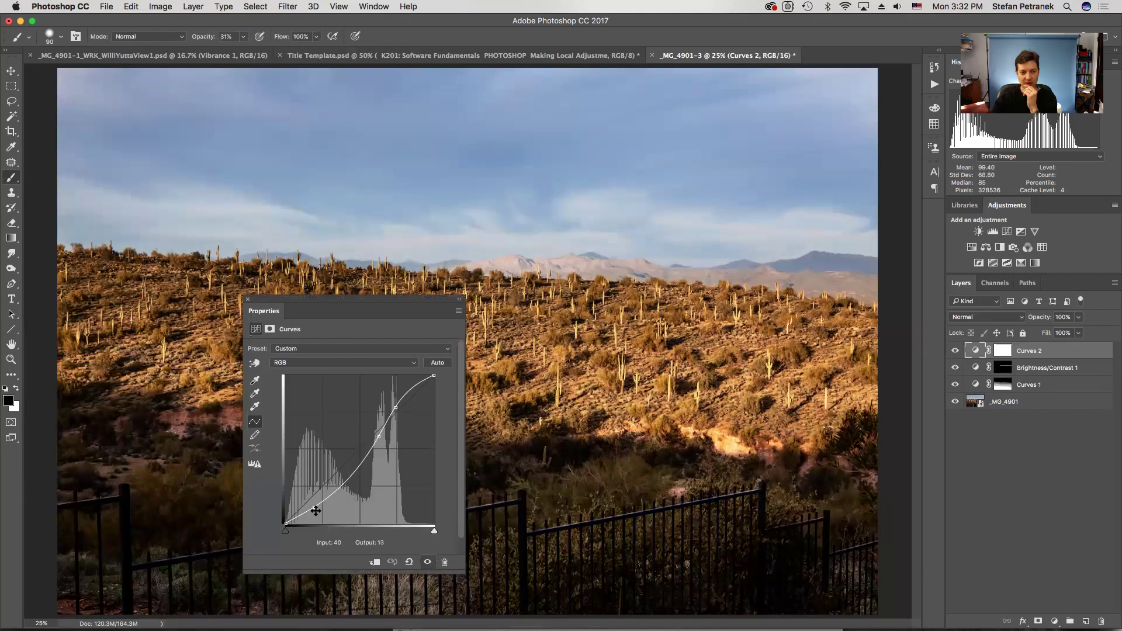
{"action": "left_click", "coordinate": [247, 298]}
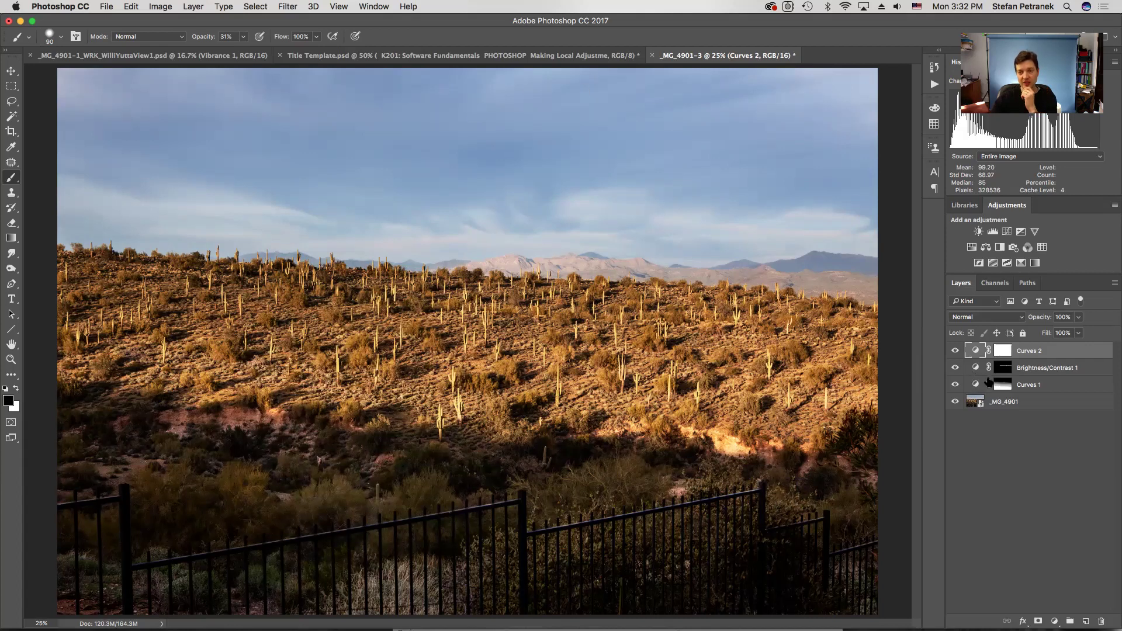
Limit Curves 2 to the sky with a black-to-white linear gradient on its mask, running from mid-hillside up to the image's upper edge.
{"action": "left_click", "coordinate": [1002, 351]}
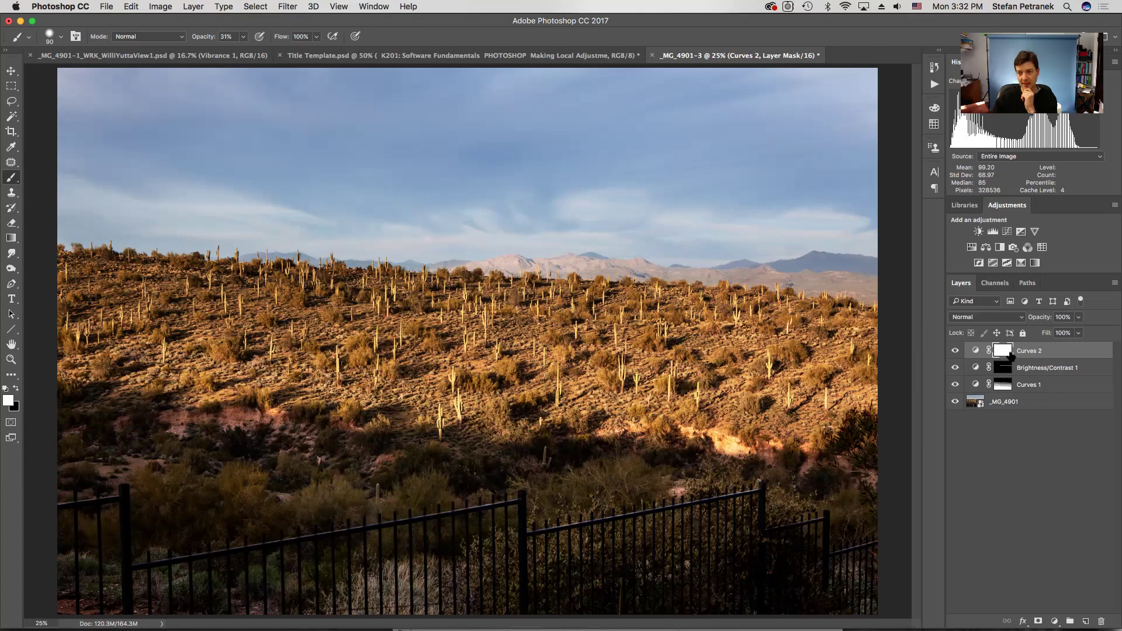
{"action": "left_click", "coordinate": [9, 240]}
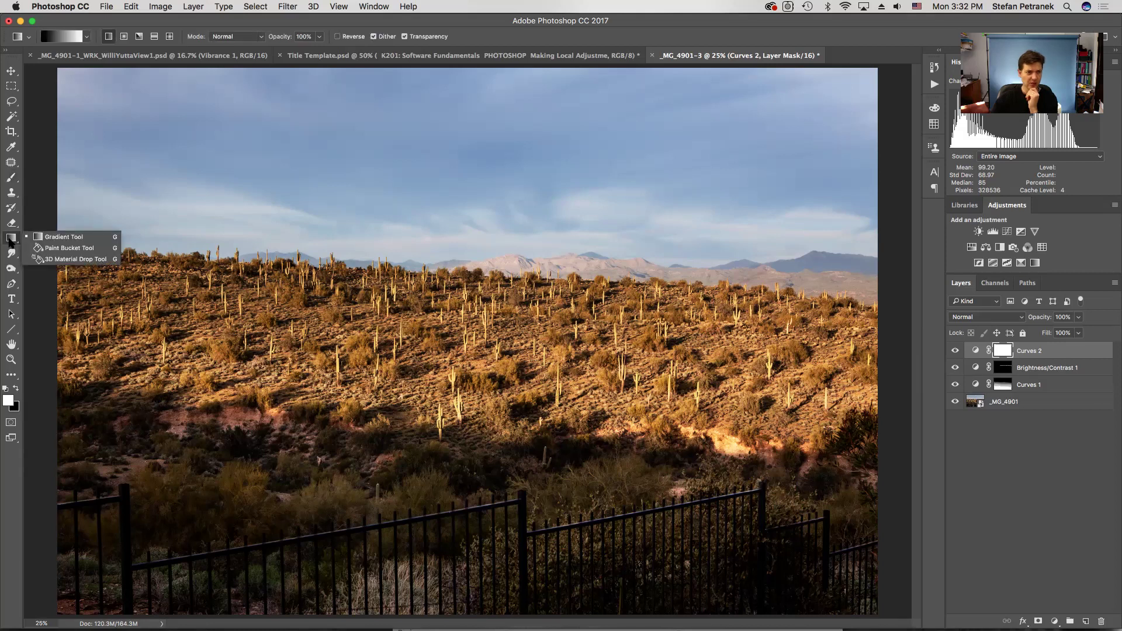
{"action": "left_click", "coordinate": [87, 40]}
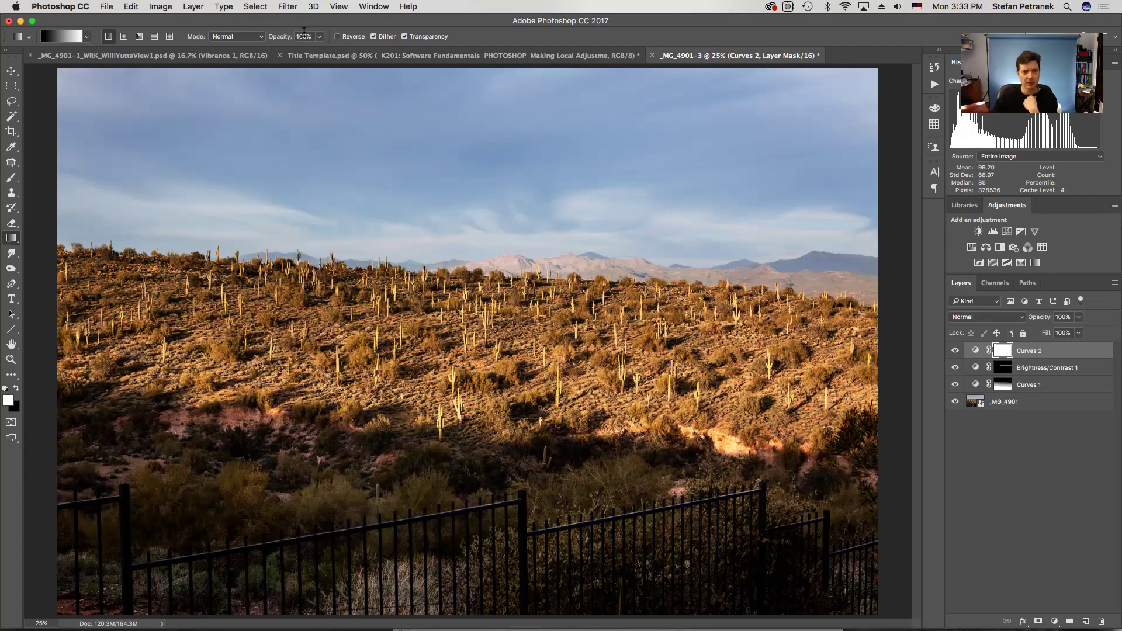
{"action": "left_click_drag", "start_coordinate": [504, 352], "coordinate": [503, 67]}
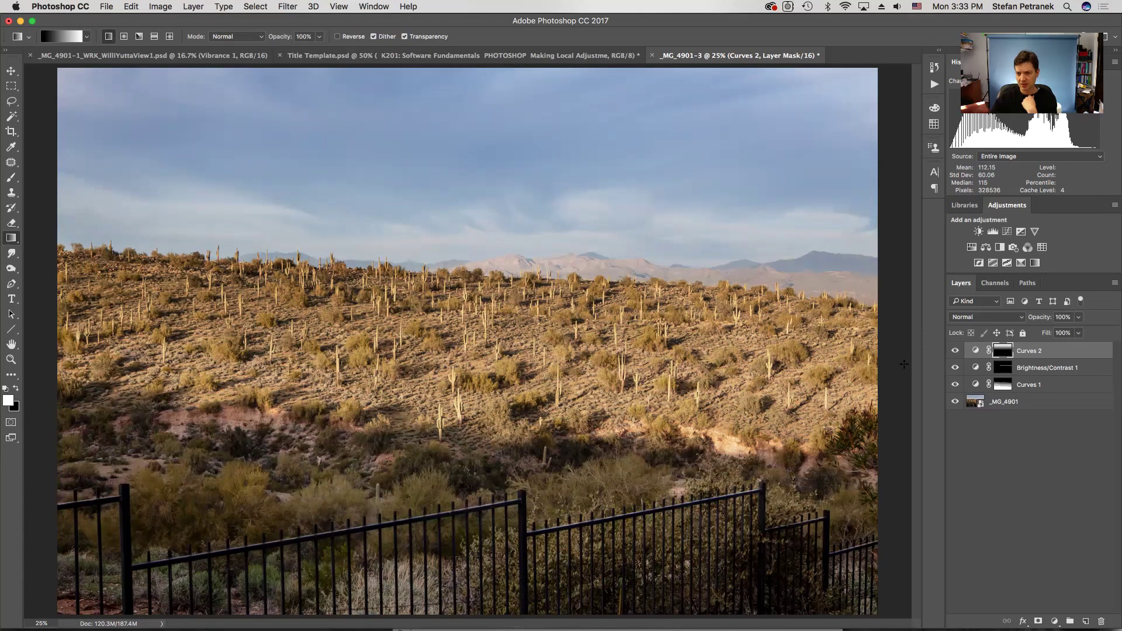
Compare the image with and without Curves 2 and inspect its gradient mask on its own.
{"action": "left_click", "coordinate": [954, 352]}
{"action": "left_click", "coordinate": [954, 351]}
{"action": "left_click", "coordinate": [1003, 350], "text": "alt"}
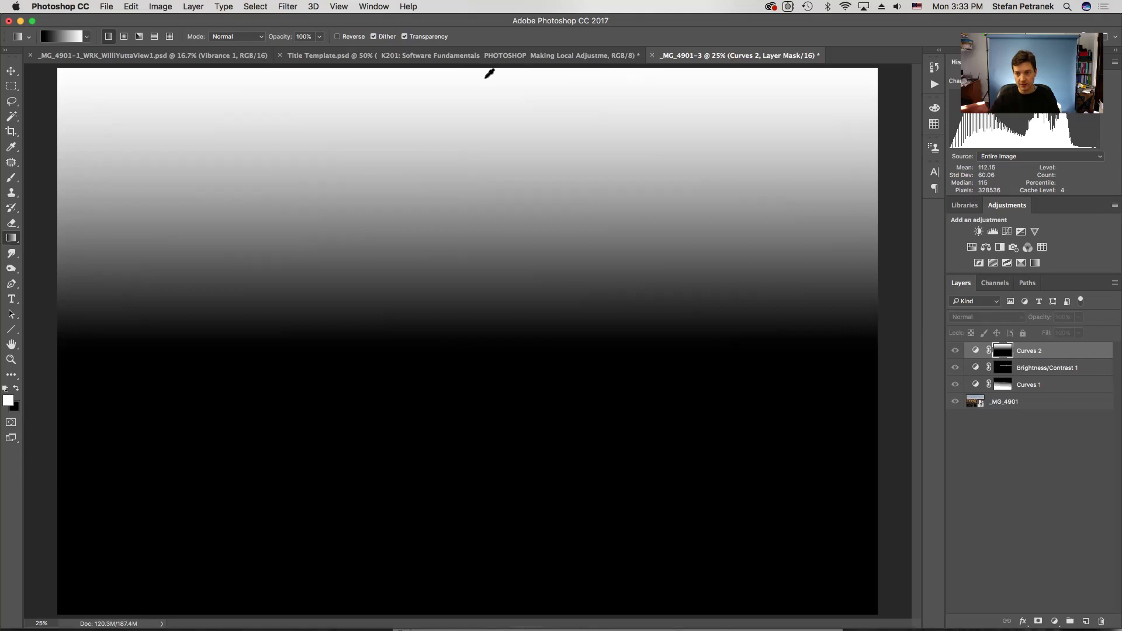
{"action": "left_click", "coordinate": [1007, 352], "text": "alt"}
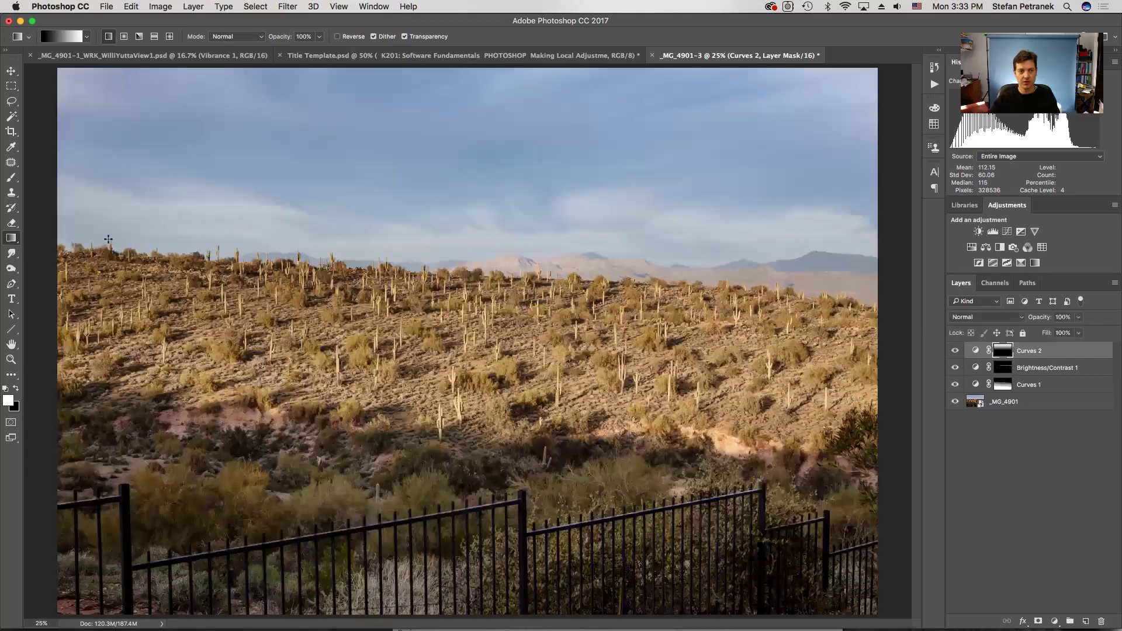
{"action": "left_click", "coordinate": [955, 351]}
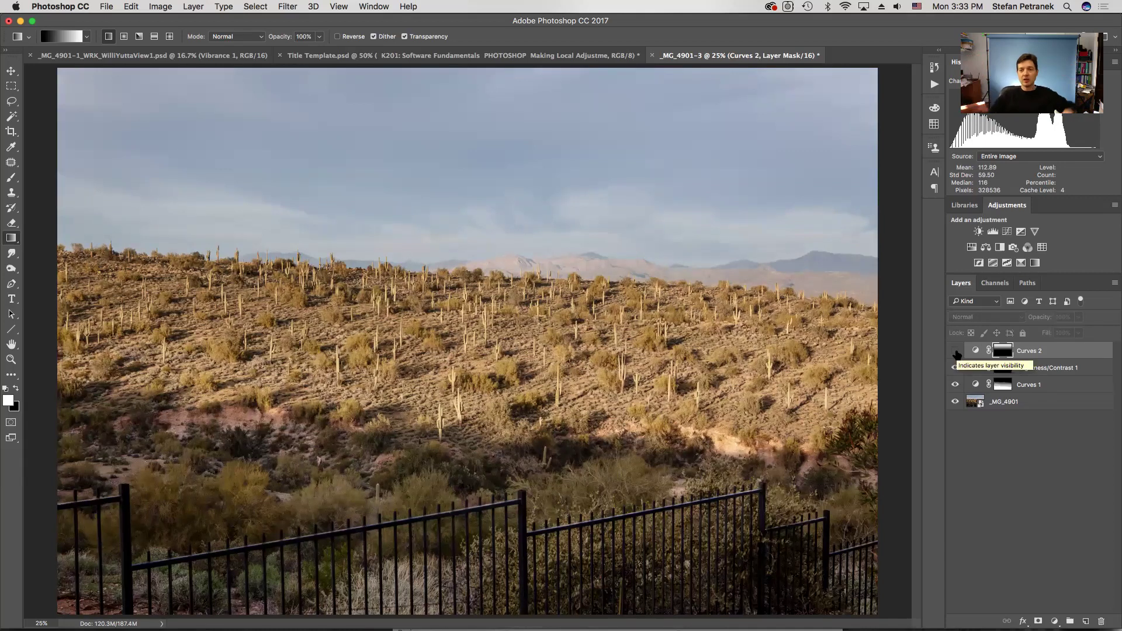
{"action": "left_click", "coordinate": [955, 352]}
{"action": "left_click", "coordinate": [955, 351]}
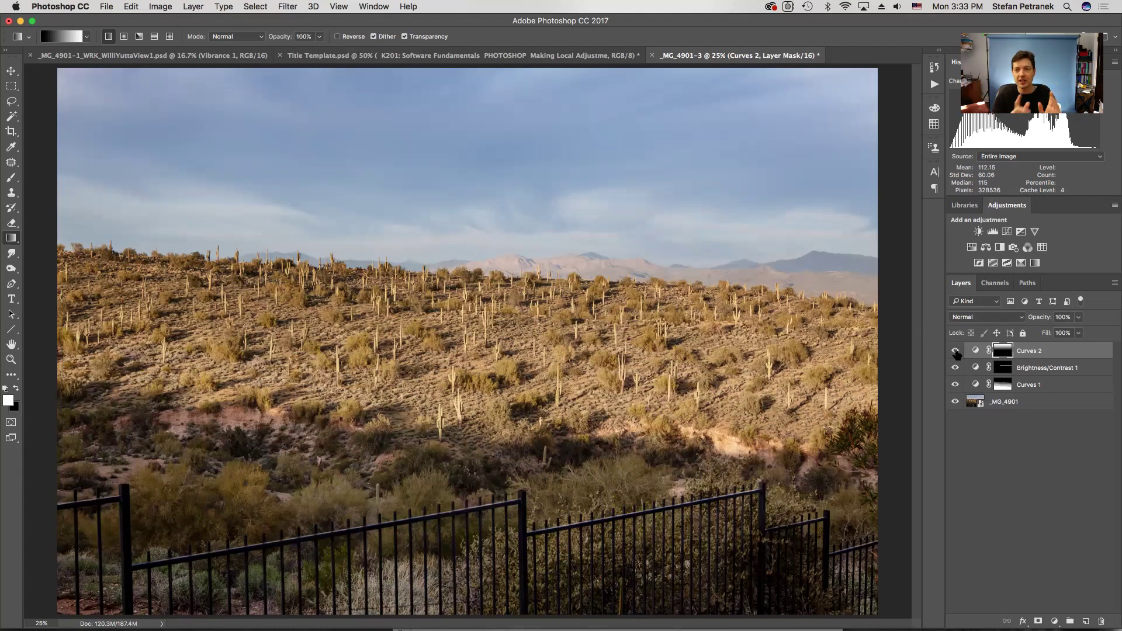
Steepen the Curves 2 curve for stronger sky contrast, mapping input 156 to output 96 and input 207 to output 206.
{"action": "double_click", "coordinate": [975, 351]}
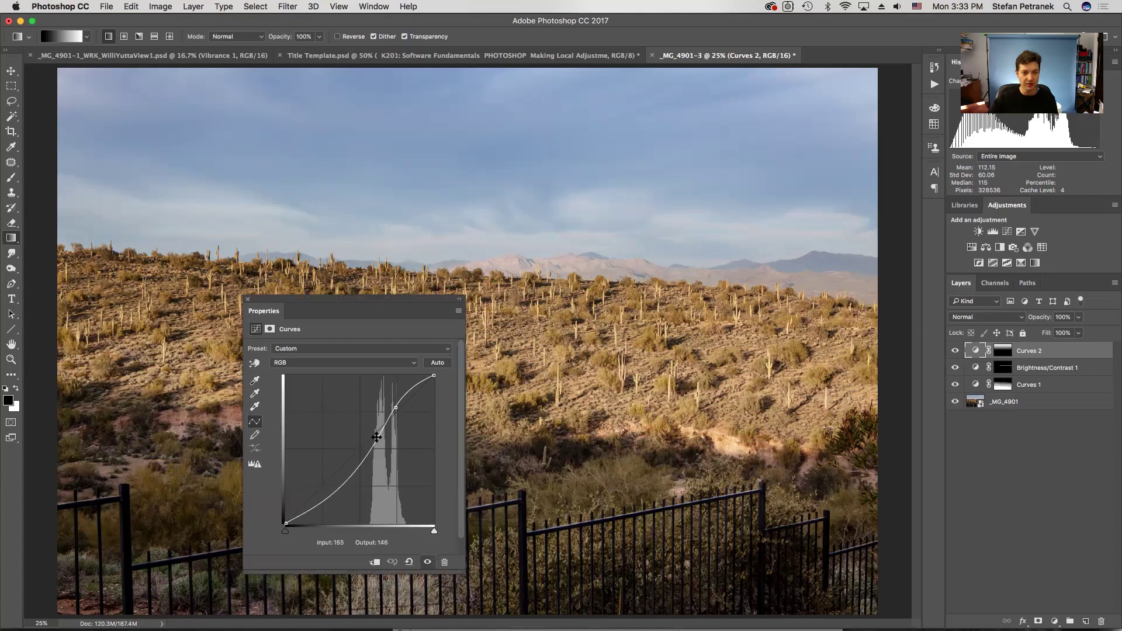
{"action": "left_click_drag", "start_coordinate": [378, 437], "coordinate": [383, 445]}
{"action": "left_click_drag", "start_coordinate": [395, 408], "coordinate": [385, 452]}
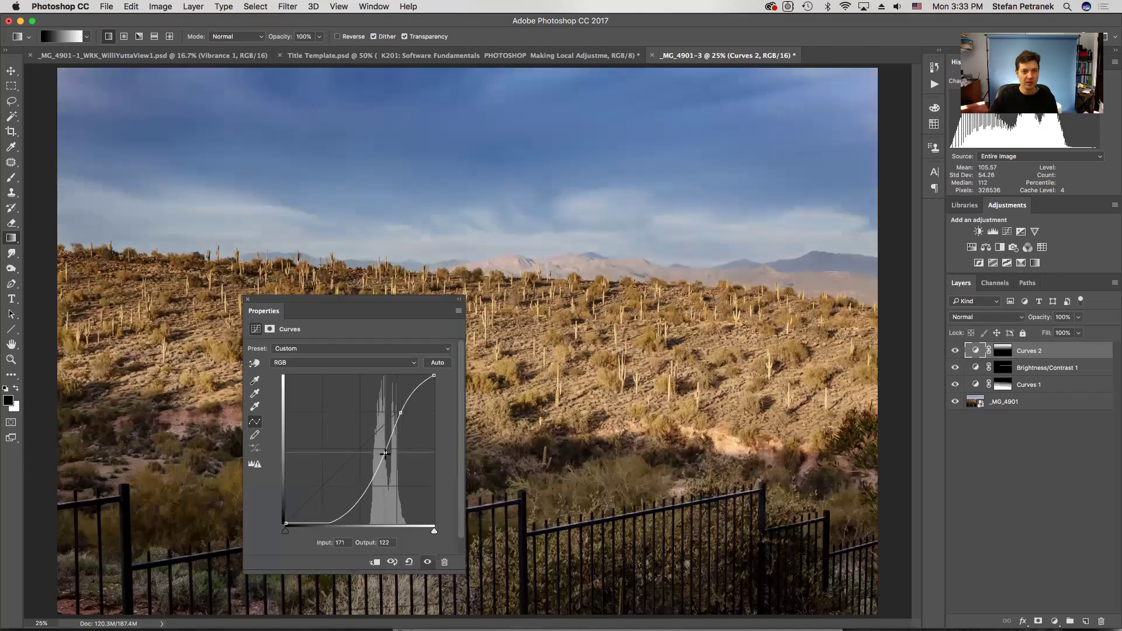
{"action": "left_click_drag", "start_coordinate": [400, 413], "coordinate": [406, 405]}
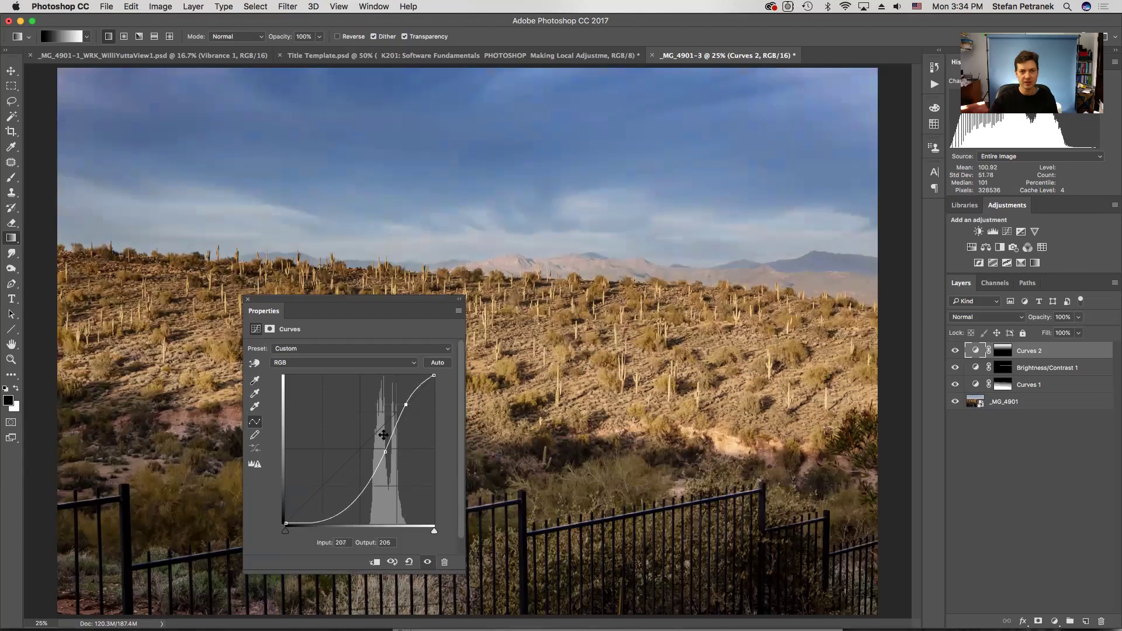
{"action": "mouse_move", "coordinate": [386, 451]}
{"action": "left_mouse_down"}
{"action": "mouse_move", "coordinate": [377, 447]}
{"action": "mouse_move", "coordinate": [376, 465]}
{"action": "left_mouse_up"}
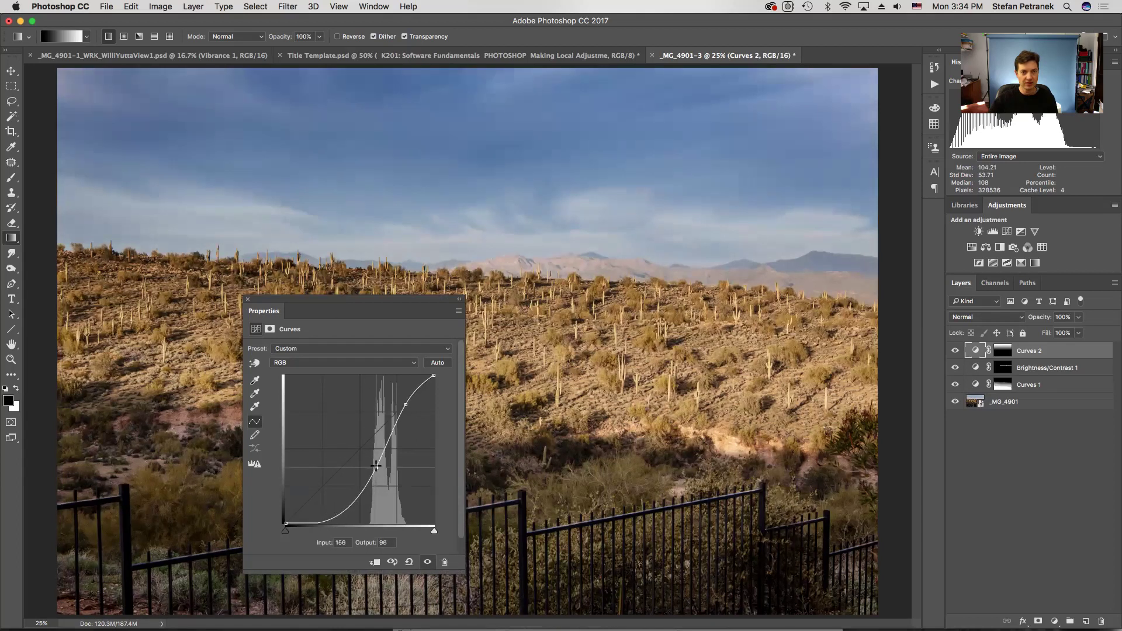
{"action": "left_click", "coordinate": [247, 299]}
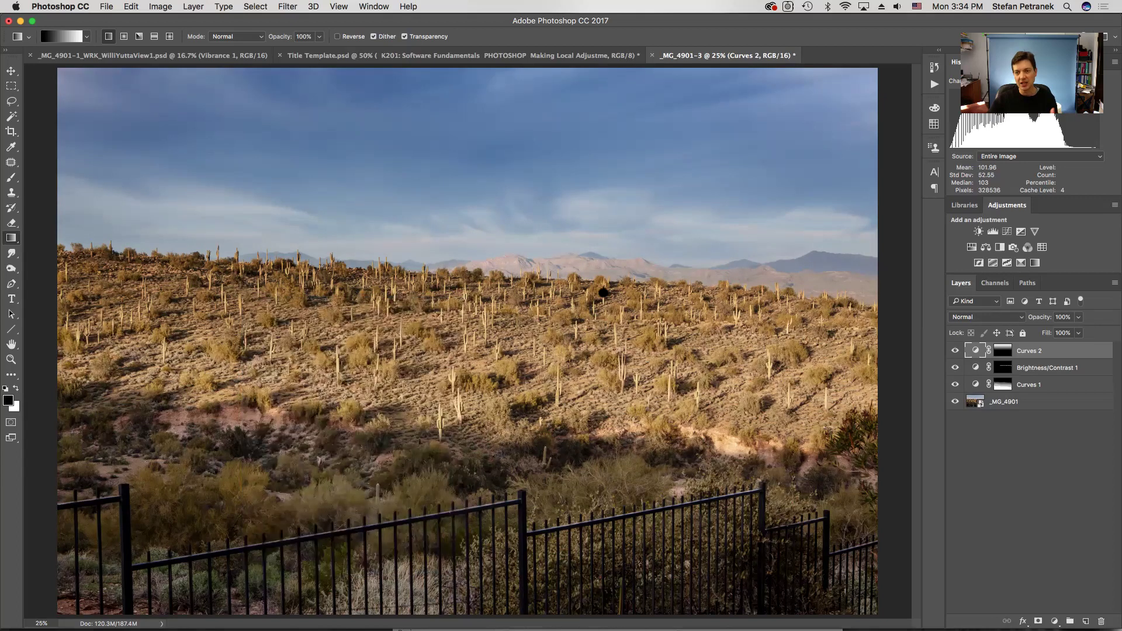
Try the Curves 2 layer at 54% opacity and compare the image with and without it.
{"action": "left_click_drag", "start_coordinate": [988, 350], "coordinate": [988, 353]}
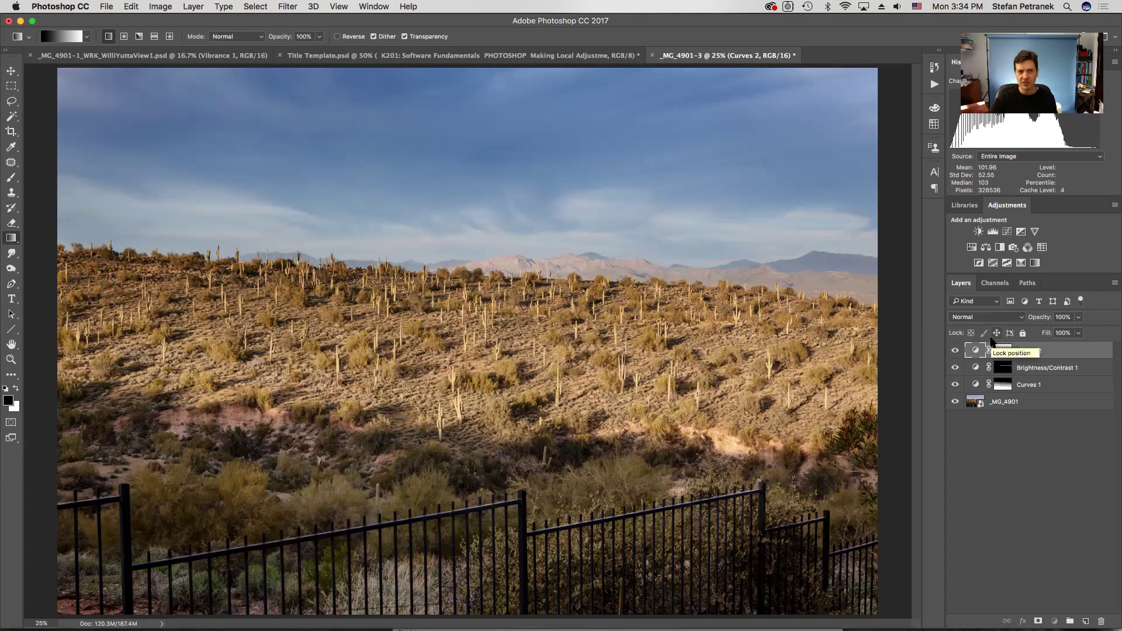
{"action": "left_click", "coordinate": [1078, 318]}
{"action": "left_click_drag", "start_coordinate": [1078, 331], "coordinate": [1054, 335]}
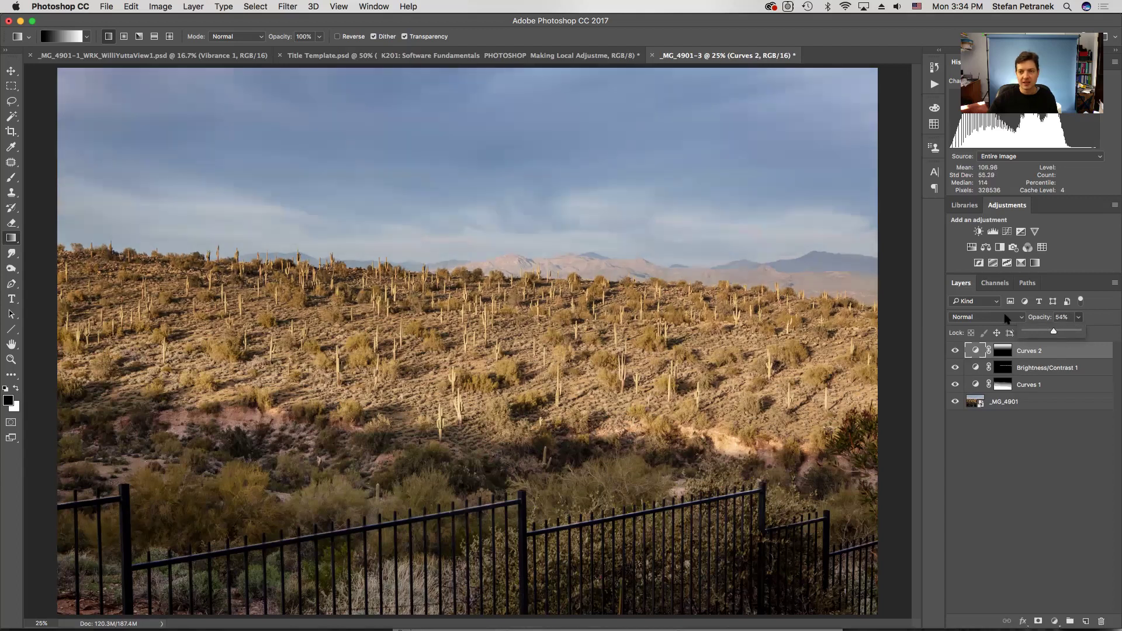
{"action": "left_click", "coordinate": [955, 350]}
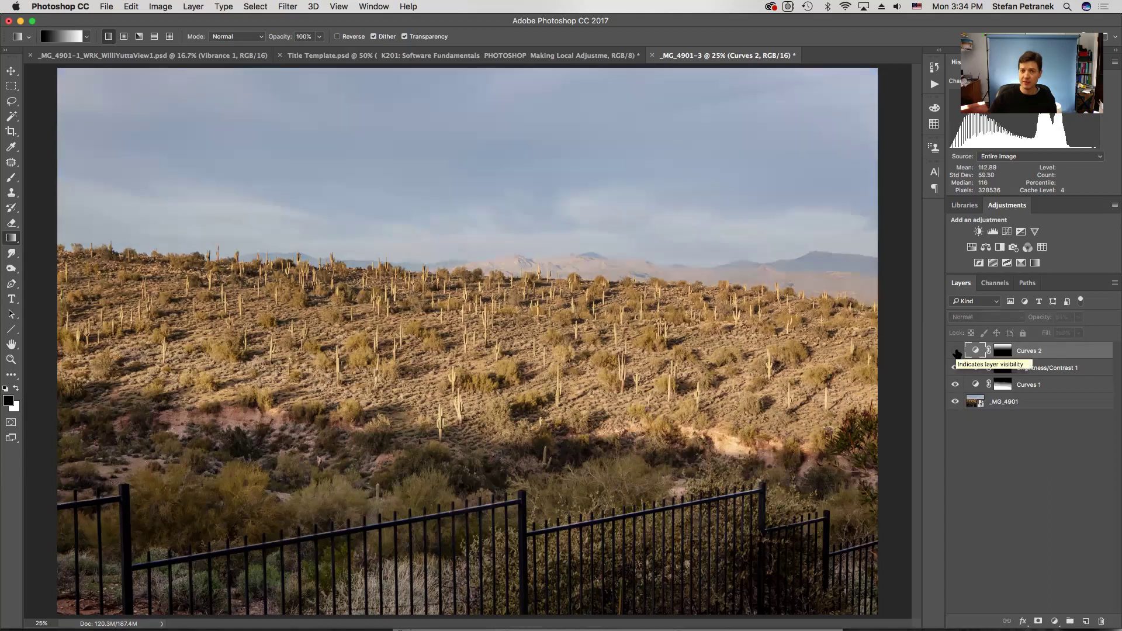
{"action": "left_click", "coordinate": [955, 351]}
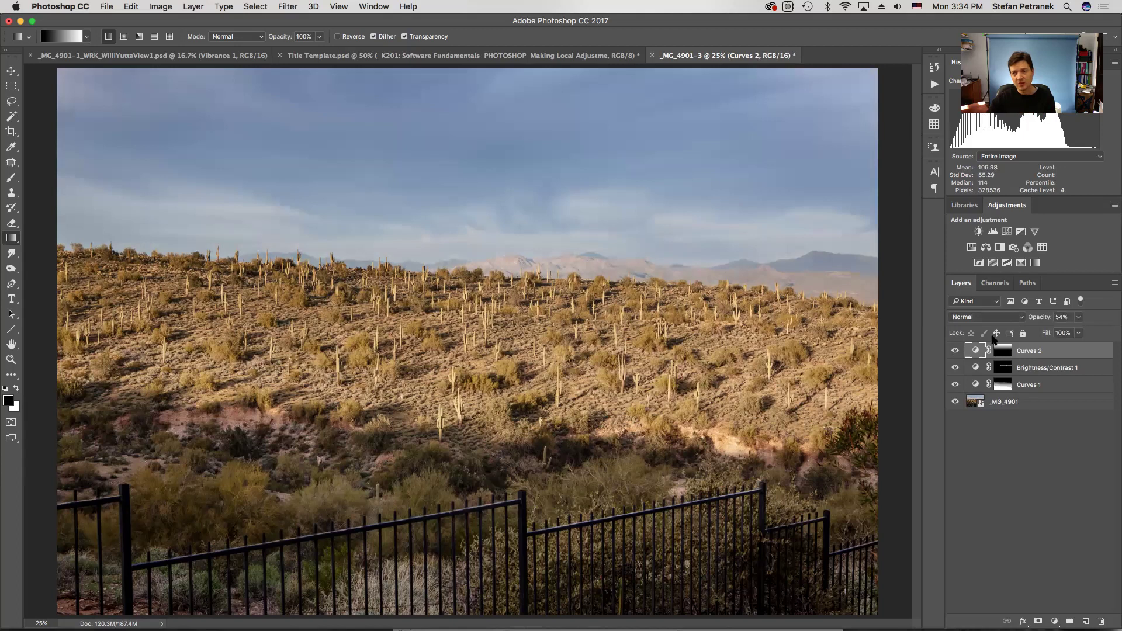
Set the Curves 2 layer to 100% opacity and change its blend mode to Luminosity.
{"action": "left_click", "coordinate": [1062, 317]}
{"action": "type", "text": "100"}
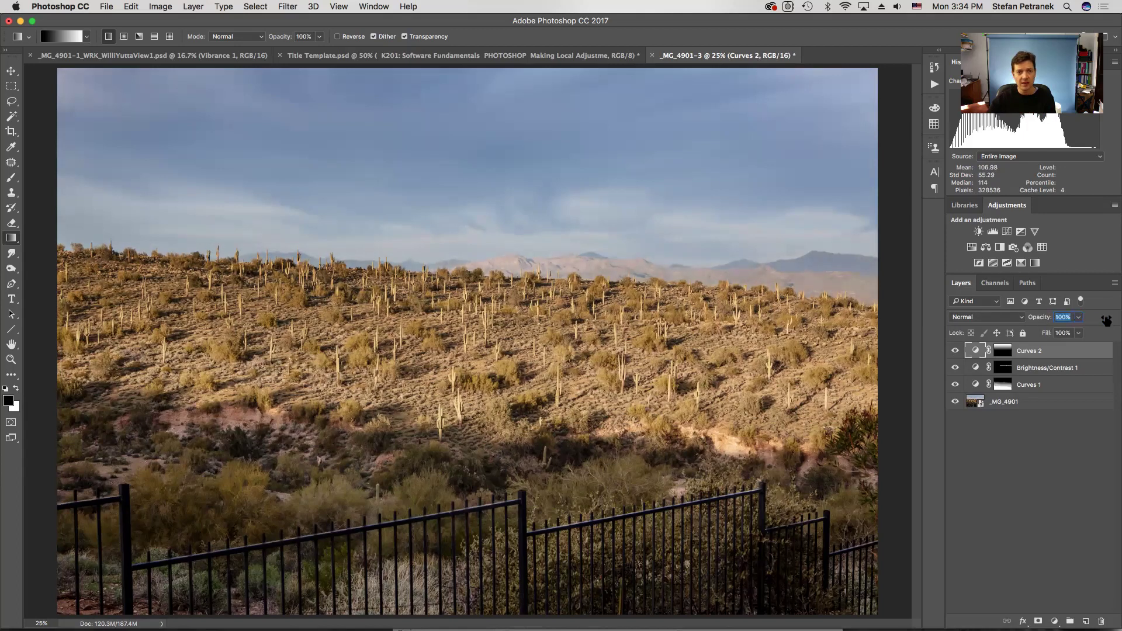
{"action": "key", "text": "Return"}
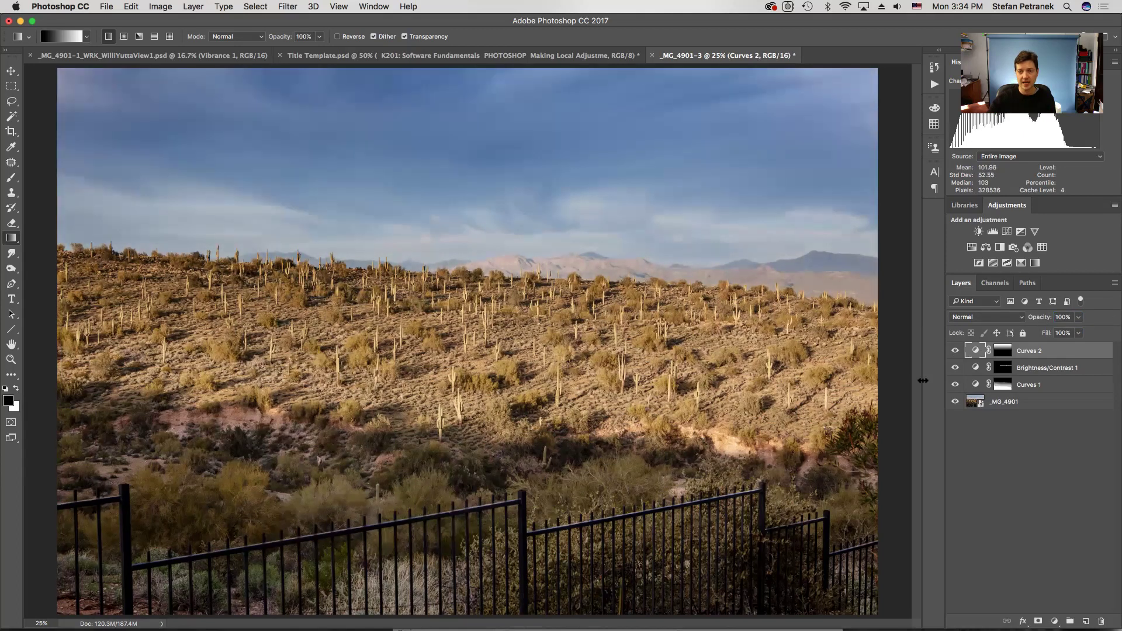
{"action": "left_click", "coordinate": [1021, 317]}
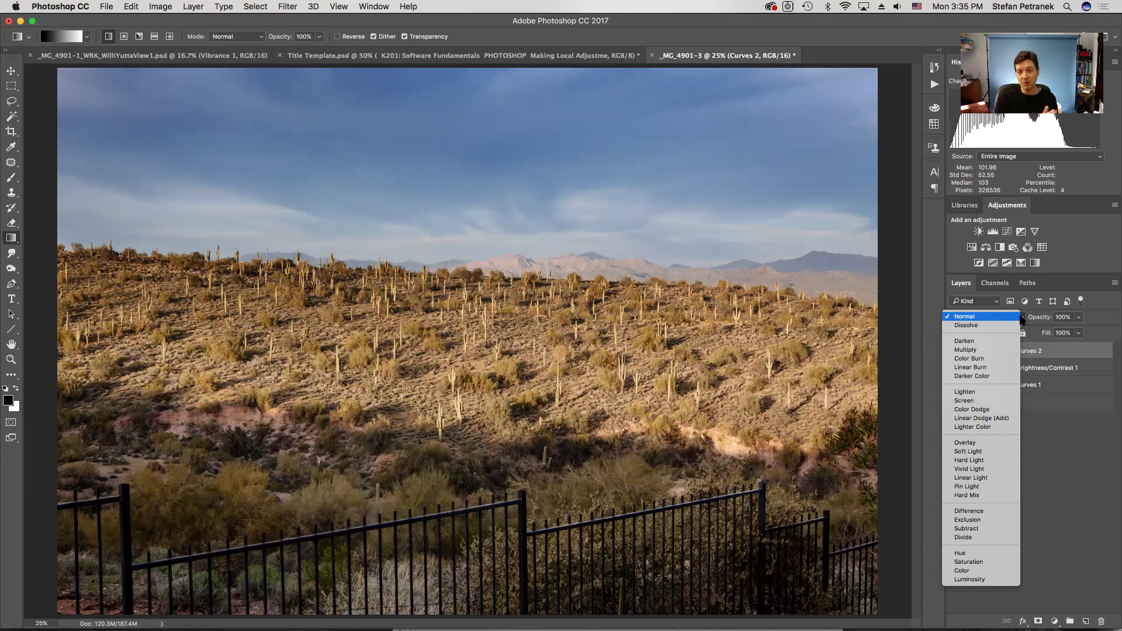
{"action": "left_click", "coordinate": [974, 581]}
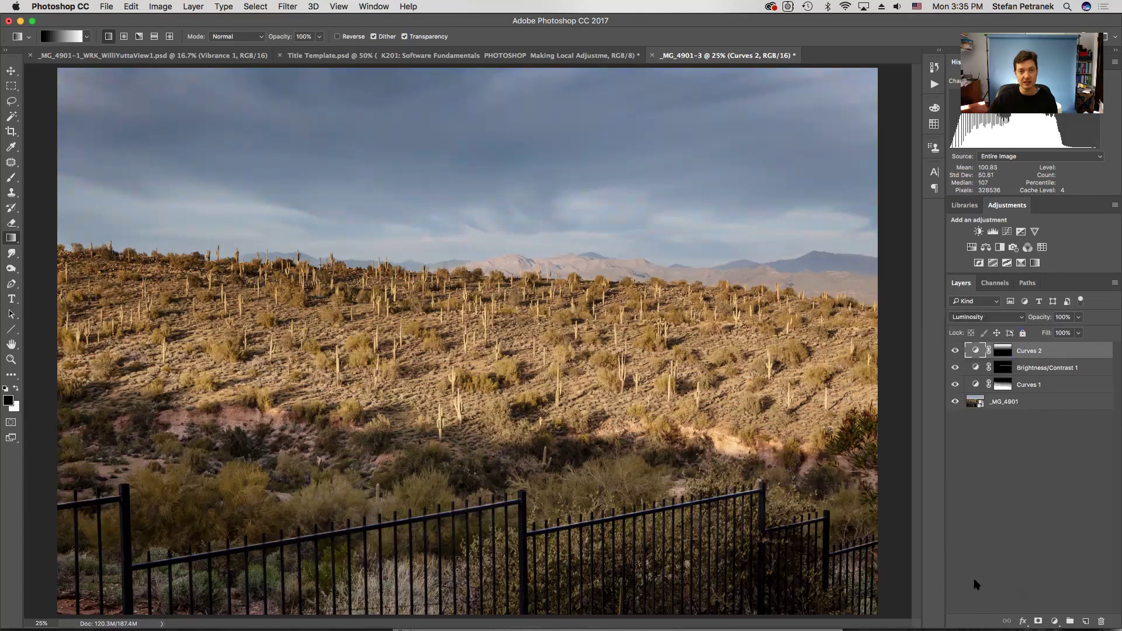
Compare the image without Curves 2, hide all three adjustment layers, and show them again one at a time to review each effect.
{"action": "left_click", "coordinate": [954, 351]}
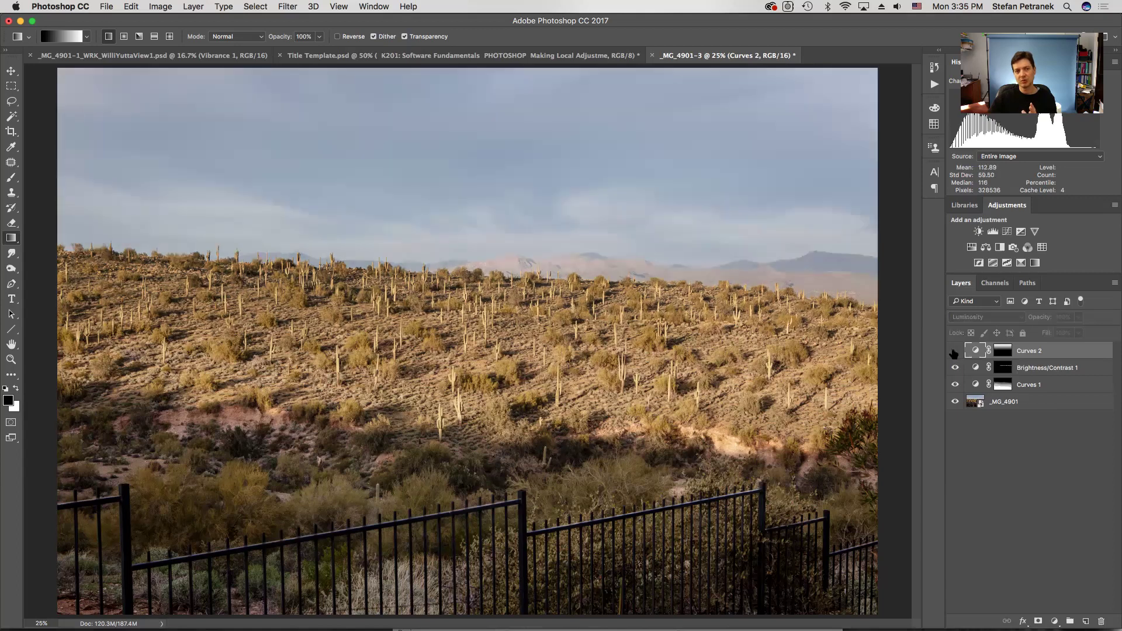
{"action": "left_click", "coordinate": [954, 351]}
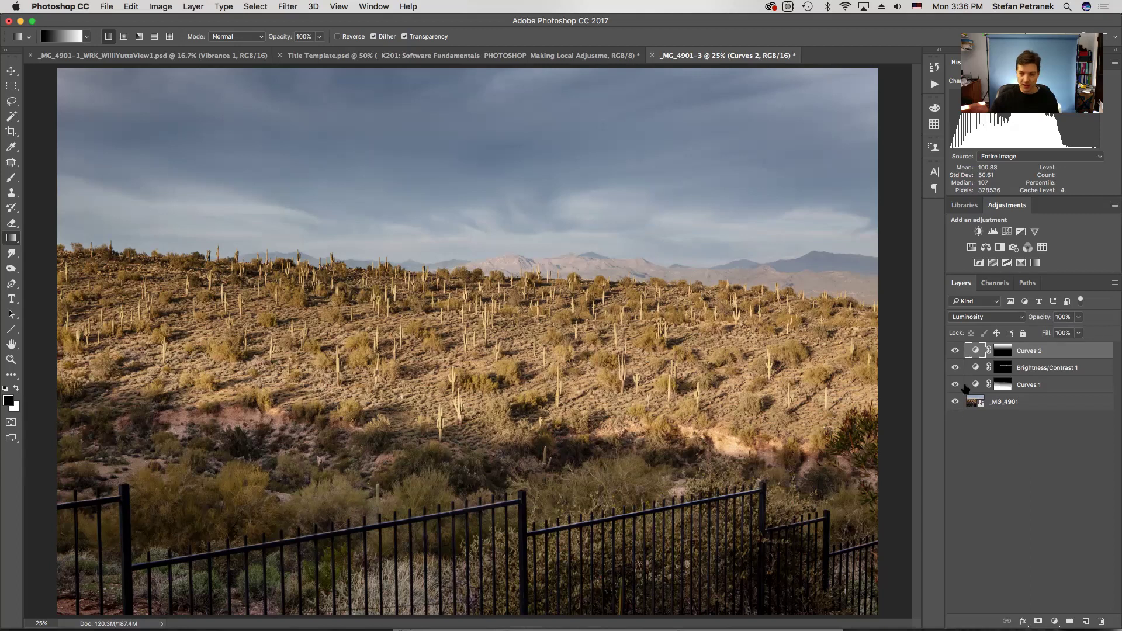
{"action": "left_click_drag", "start_coordinate": [955, 351], "coordinate": [951, 393]}
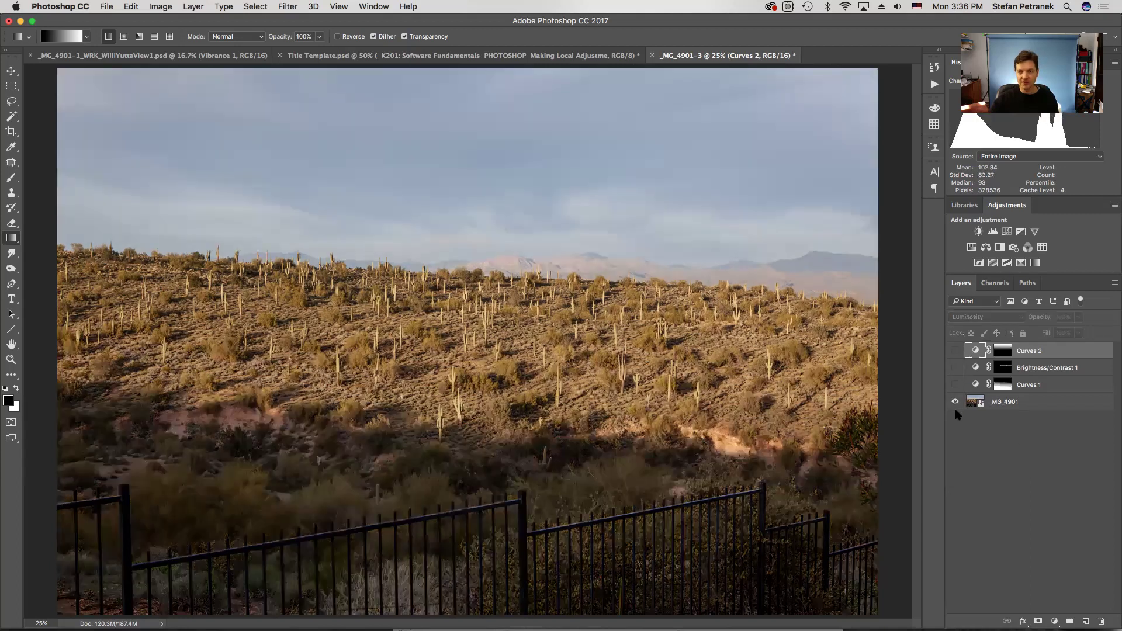
{"action": "key", "text": "super+minus"}
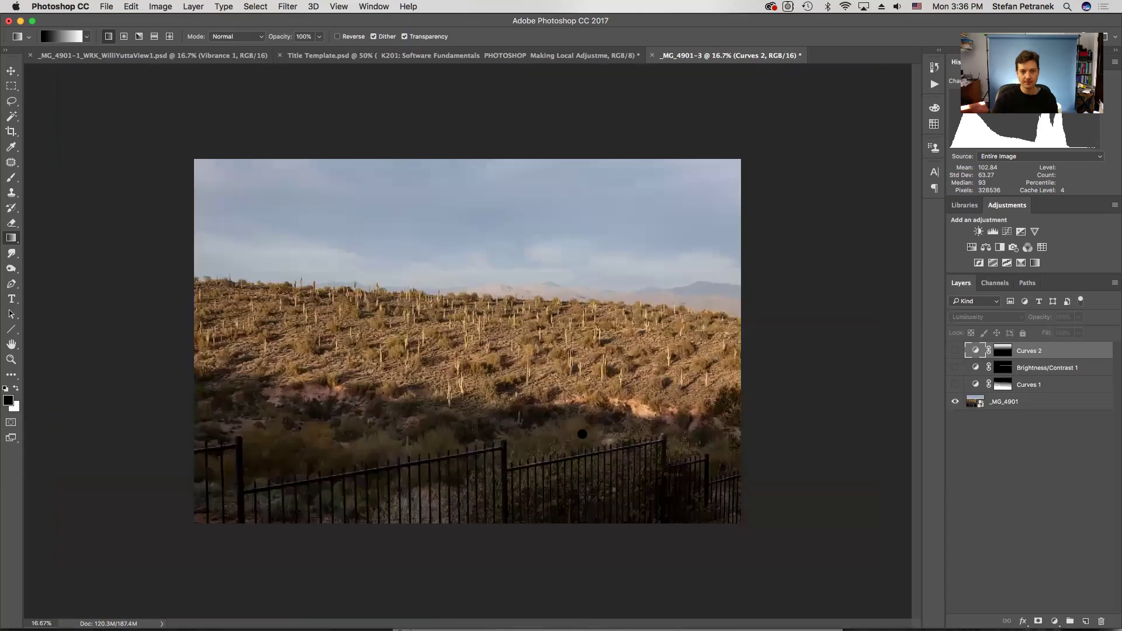
{"action": "left_click", "coordinate": [954, 385]}
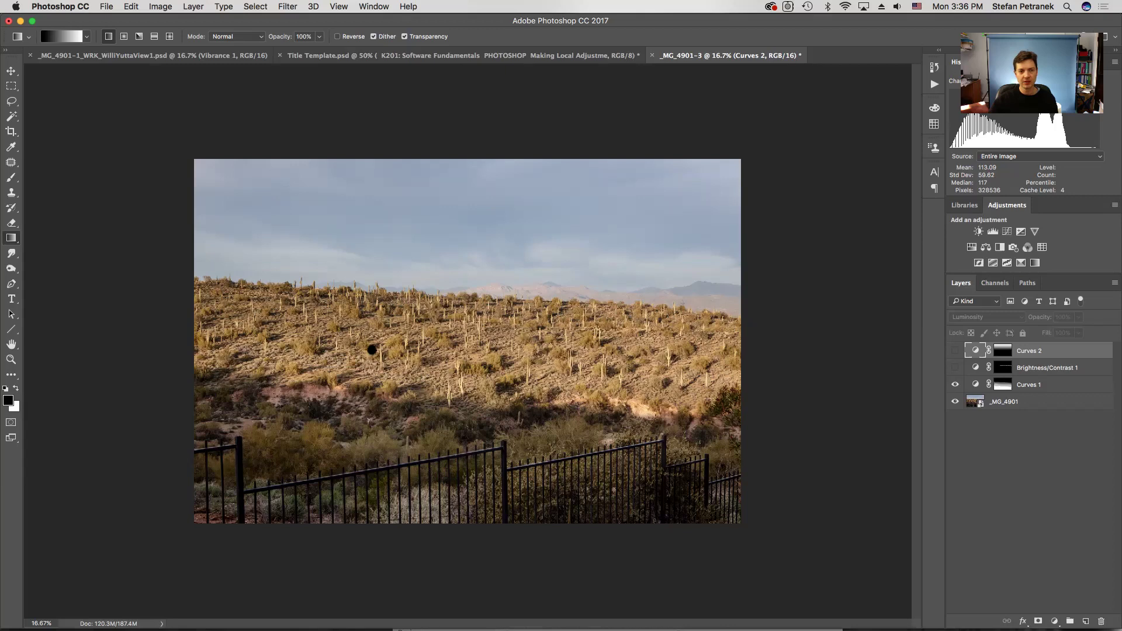
{"action": "left_click", "coordinate": [955, 369]}
{"action": "left_click", "coordinate": [955, 351]}
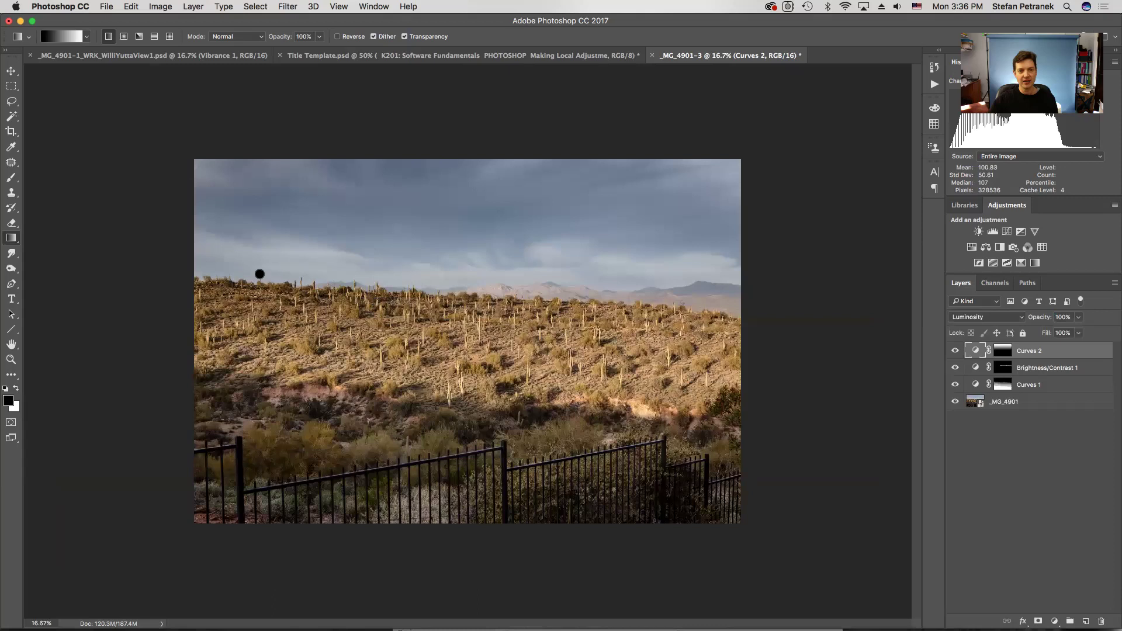
Toggle only the Curves 2 layer to compare its effect on the sky and the hilltop.
{"action": "left_click", "coordinate": [954, 352]}
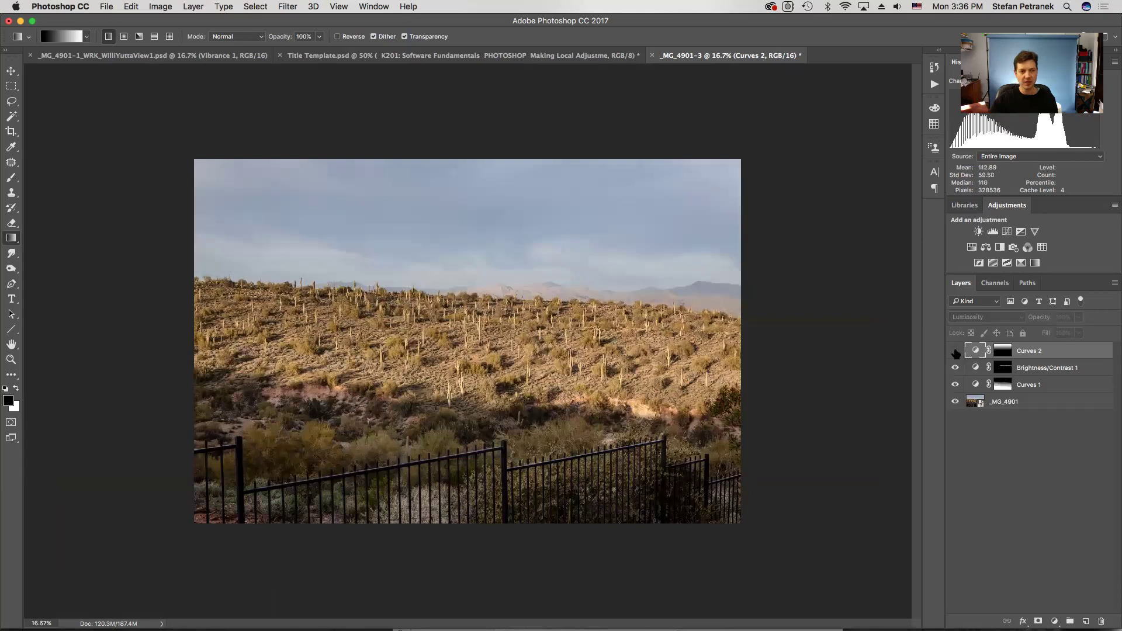
{"action": "left_click", "coordinate": [955, 352]}
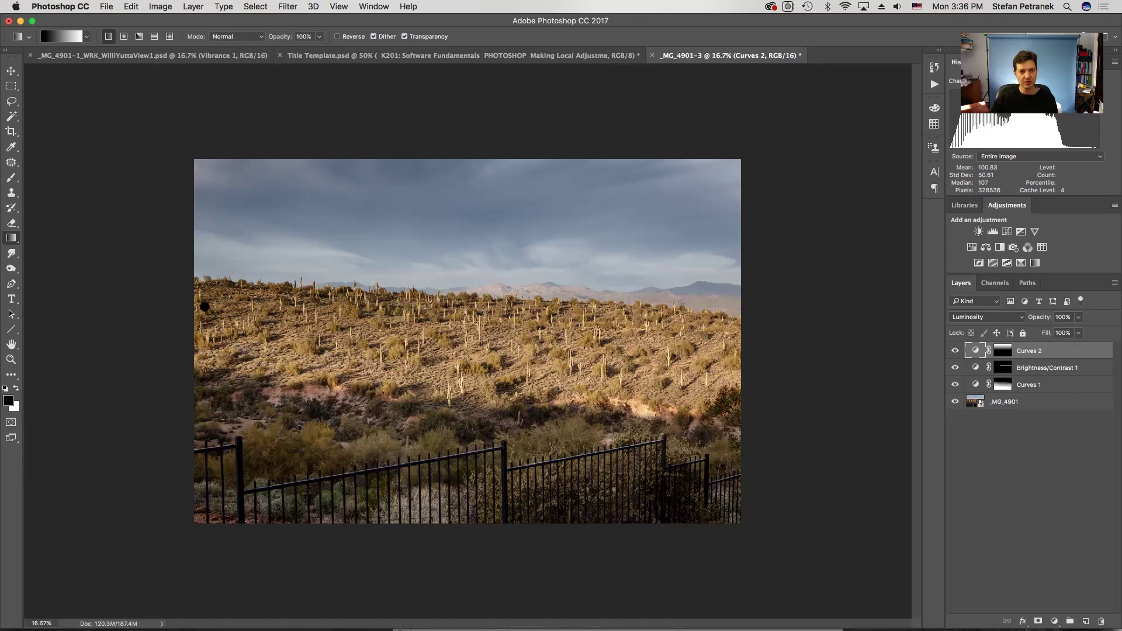
{"action": "left_click", "coordinate": [955, 351]}
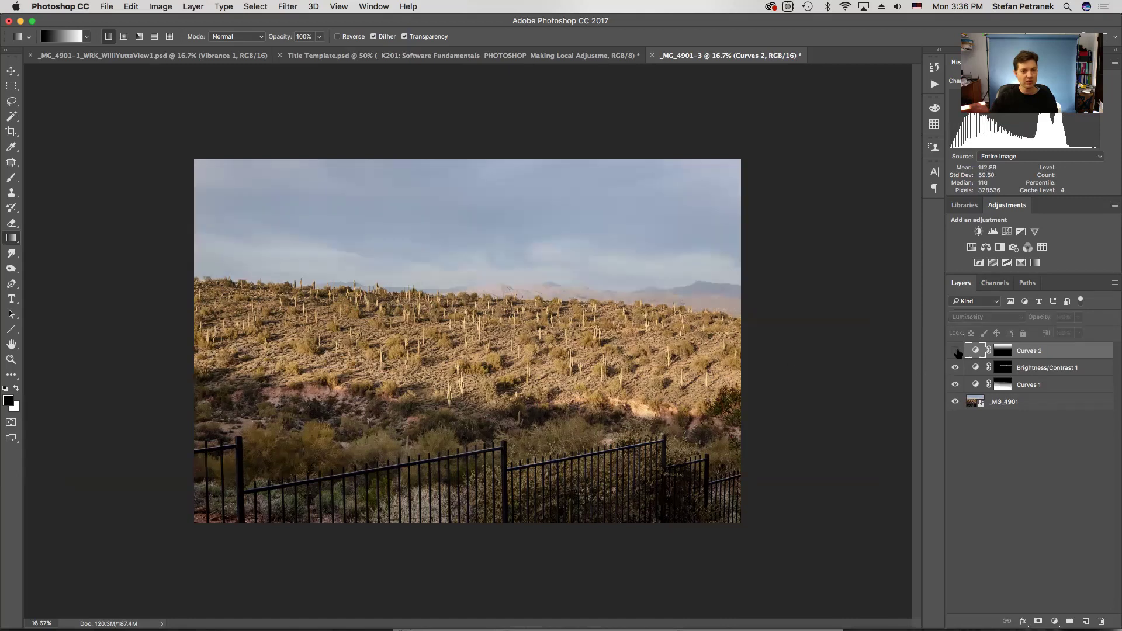
{"action": "left_click", "coordinate": [956, 351]}
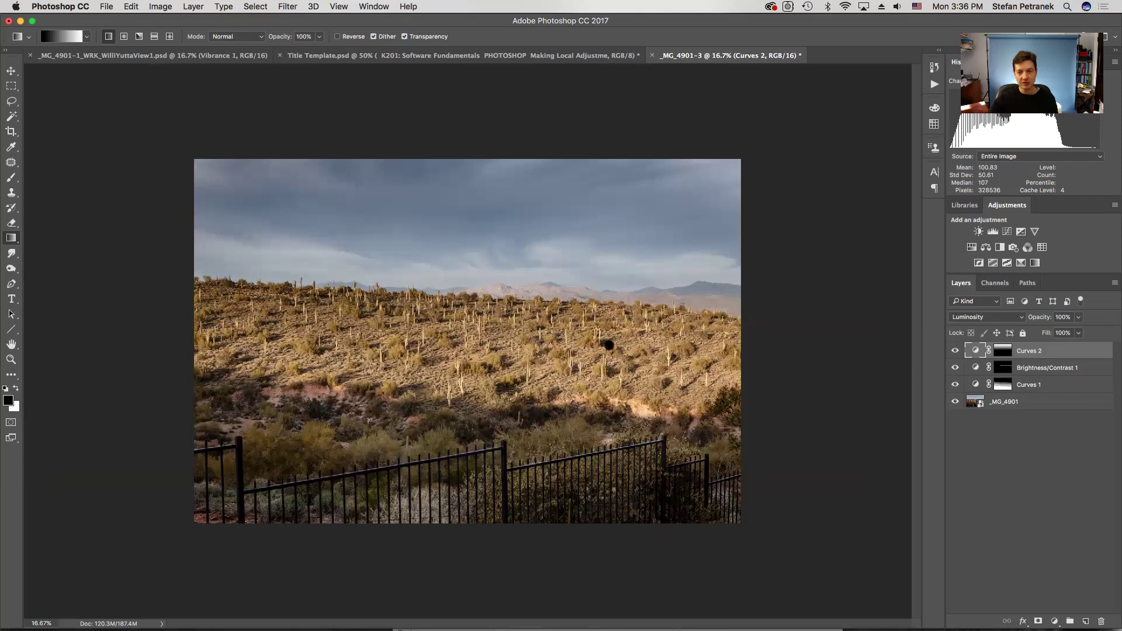
Show the Curves 2 layer mask as a red overlay and make black the foreground colour.
{"action": "left_click", "coordinate": [1003, 351]}
{"action": "key", "text": "x"}
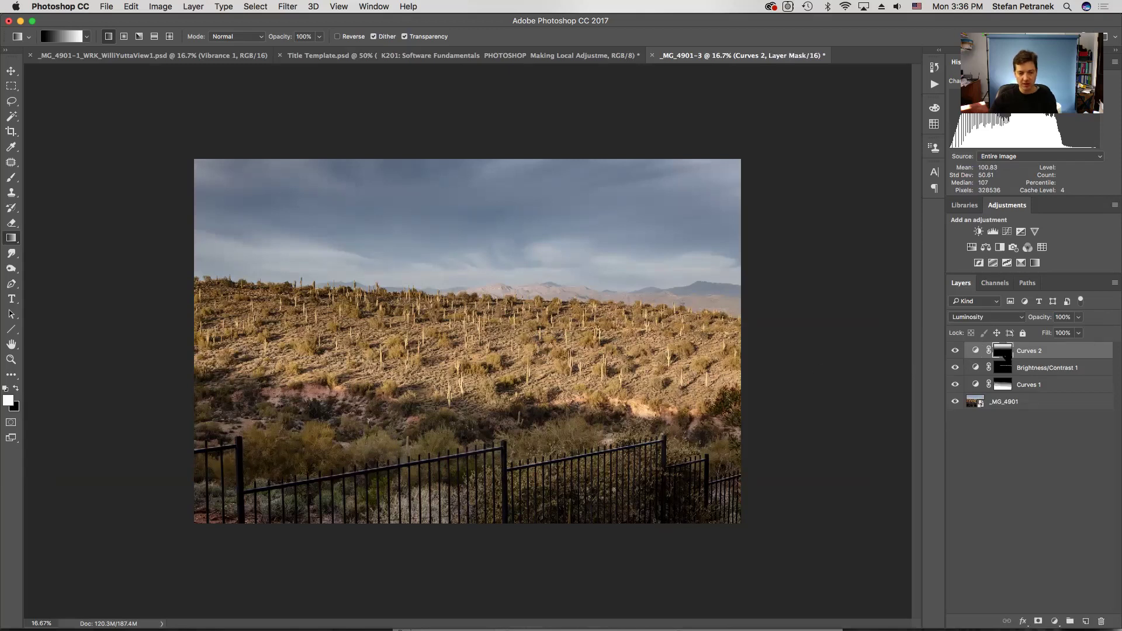
{"action": "key", "text": "backslash"}
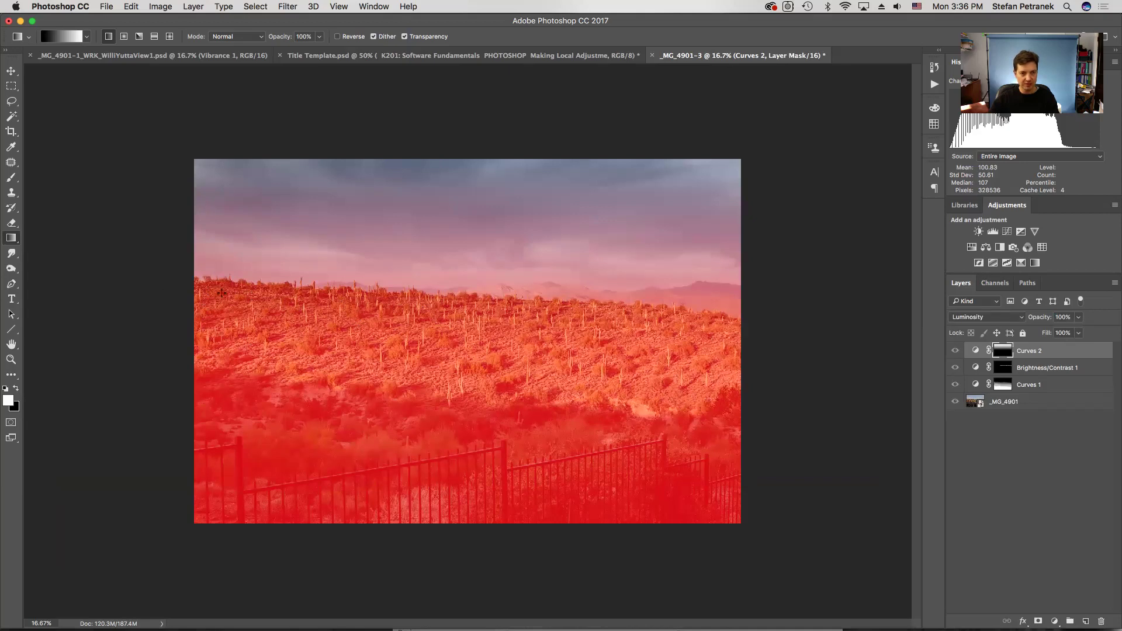
{"action": "left_click", "coordinate": [10, 397]}
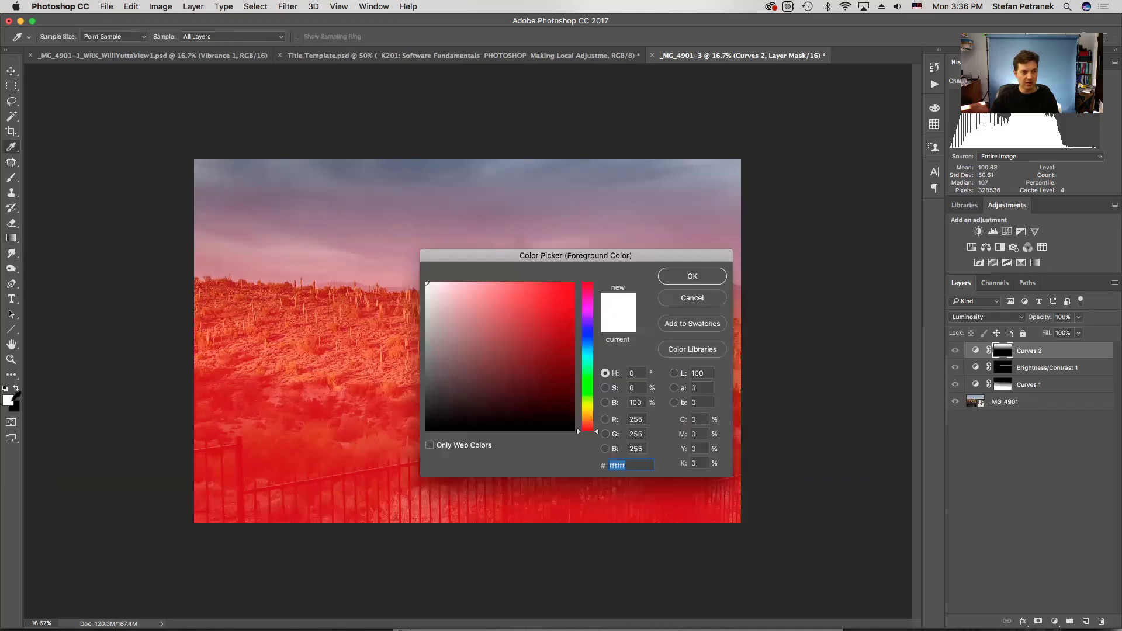
{"action": "left_click", "coordinate": [707, 277]}
{"action": "key", "text": "x"}
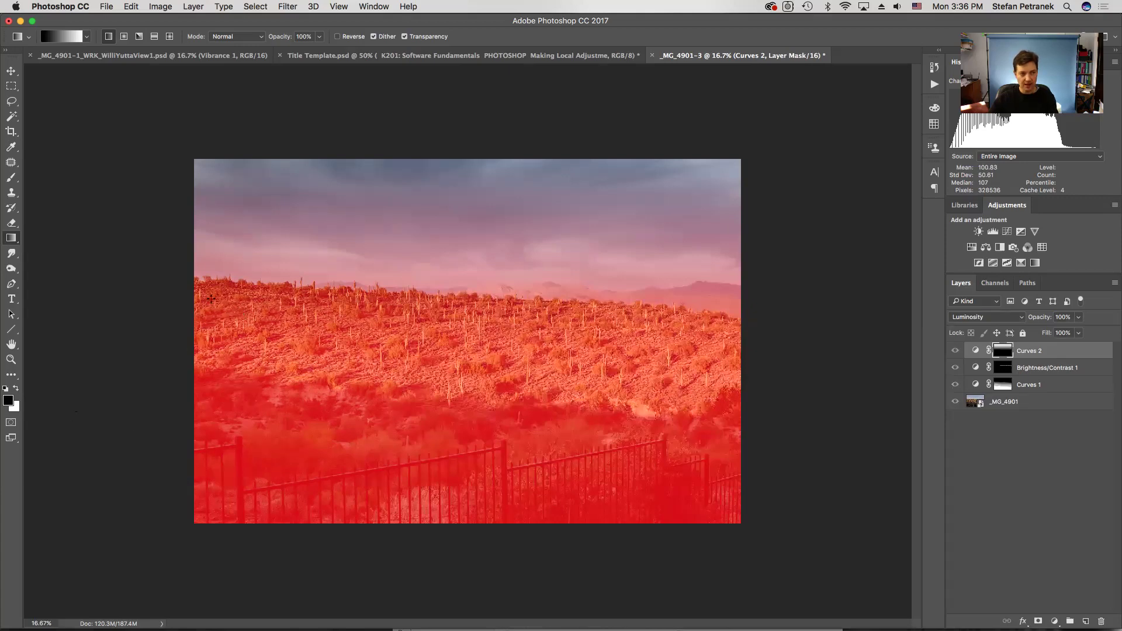
Choose the Brush tool for the Curves 2 mask and enlarge the brush to 600 pixels.
{"action": "left_click", "coordinate": [11, 177]}
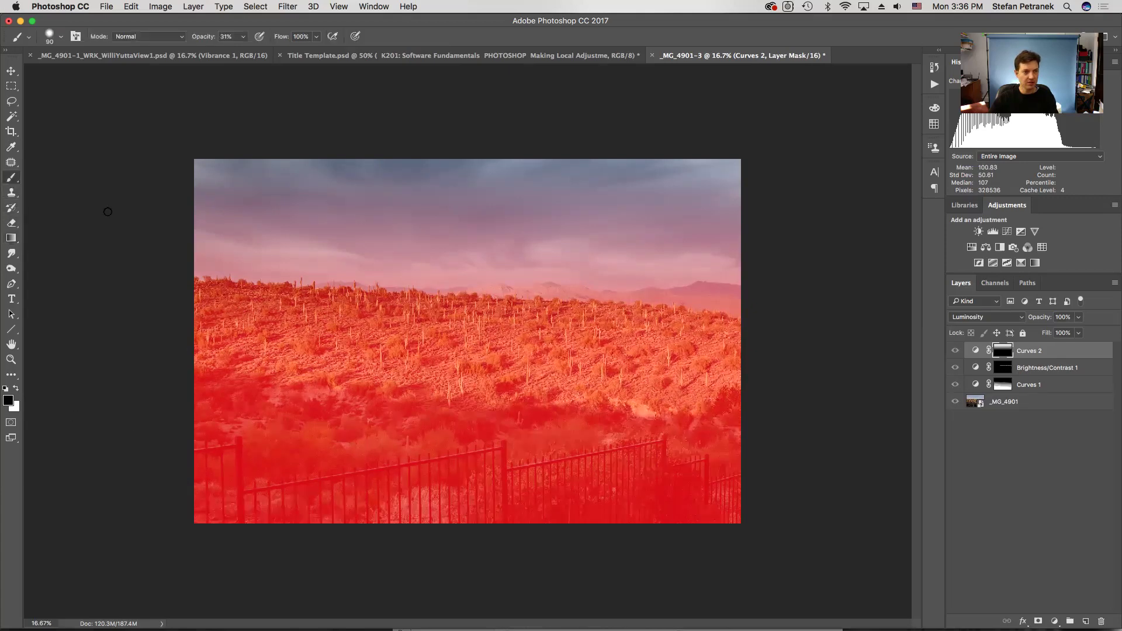
{"action": "key", "text": "bracketright"}
{"action": "key", "text": "bracketright"}
{"action": "key", "text": "bracketright"}
{"action": "key", "text": "bracketright"}
{"action": "key", "text": "bracketright"}
{"action": "key", "text": "bracketright"}
{"action": "key", "text": "bracketright"}
{"action": "key", "text": "bracketright"}
{"action": "key", "text": "bracketright"}
{"action": "key", "text": "bracketright"}
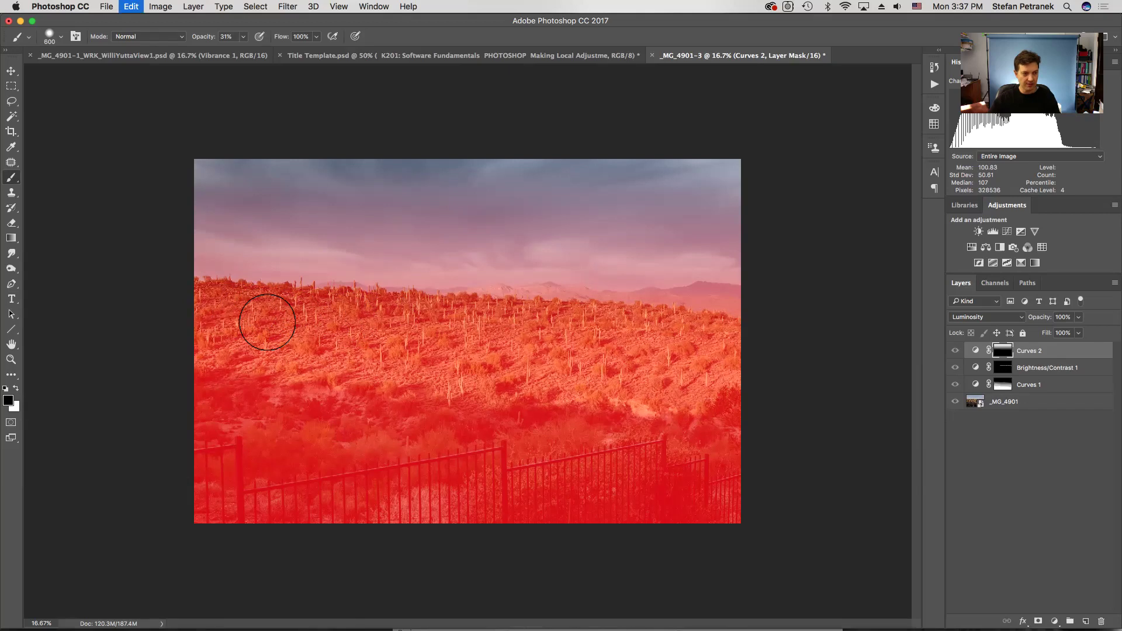
Try painting white at 31% opacity across the upper hill on the Curves 2 mask, then switch back to black.
{"action": "left_click", "coordinate": [16, 389]}
{"action": "mouse_move", "coordinate": [215, 317]}
{"action": "left_mouse_down"}
{"action": "mouse_move", "coordinate": [476, 321]}
{"action": "mouse_move", "coordinate": [594, 333]}
{"action": "mouse_move", "coordinate": [616, 348]}
{"action": "mouse_move", "coordinate": [559, 366]}
{"action": "left_mouse_up"}
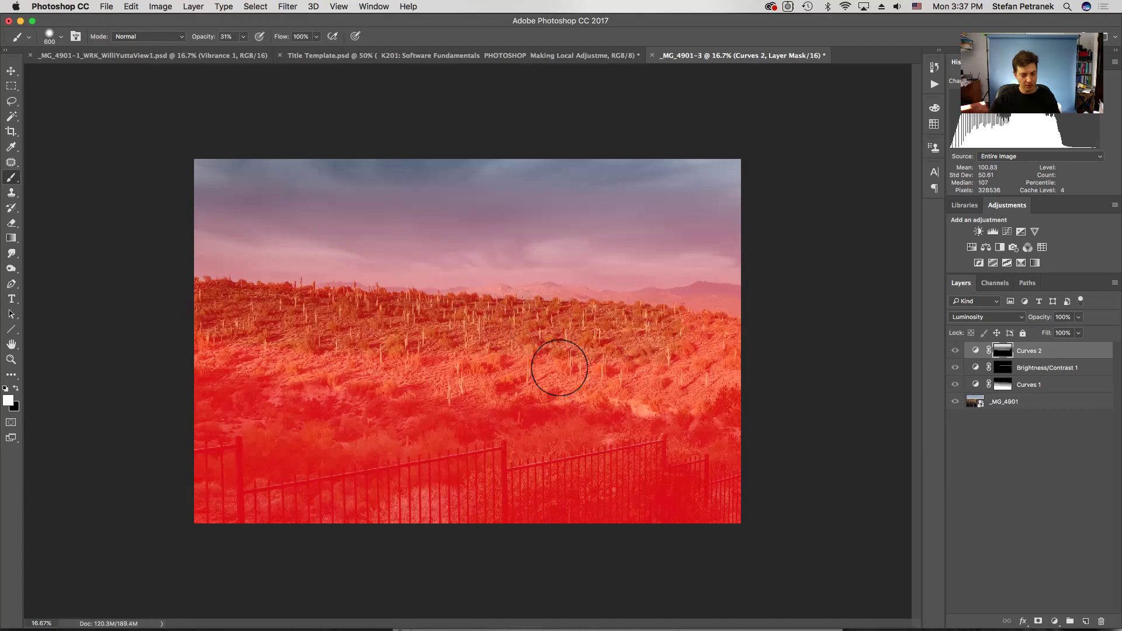
{"action": "left_click", "coordinate": [15, 389]}
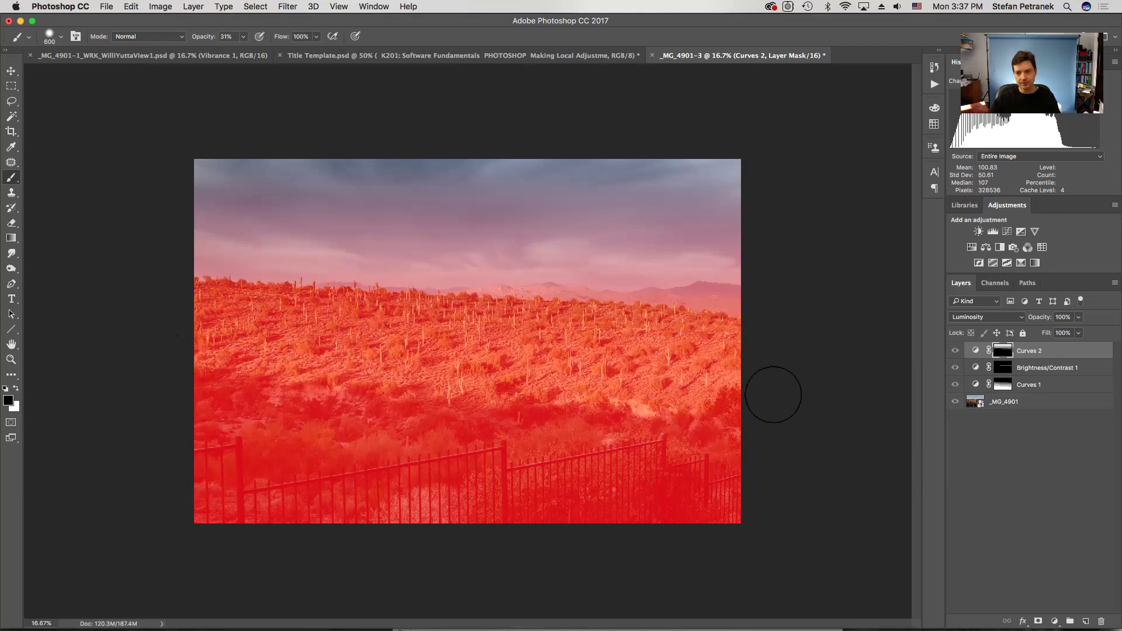
Hide the mask overlay and toggle the Curves 2 layer off and on twice to compare the image.
{"action": "key", "text": "x"}
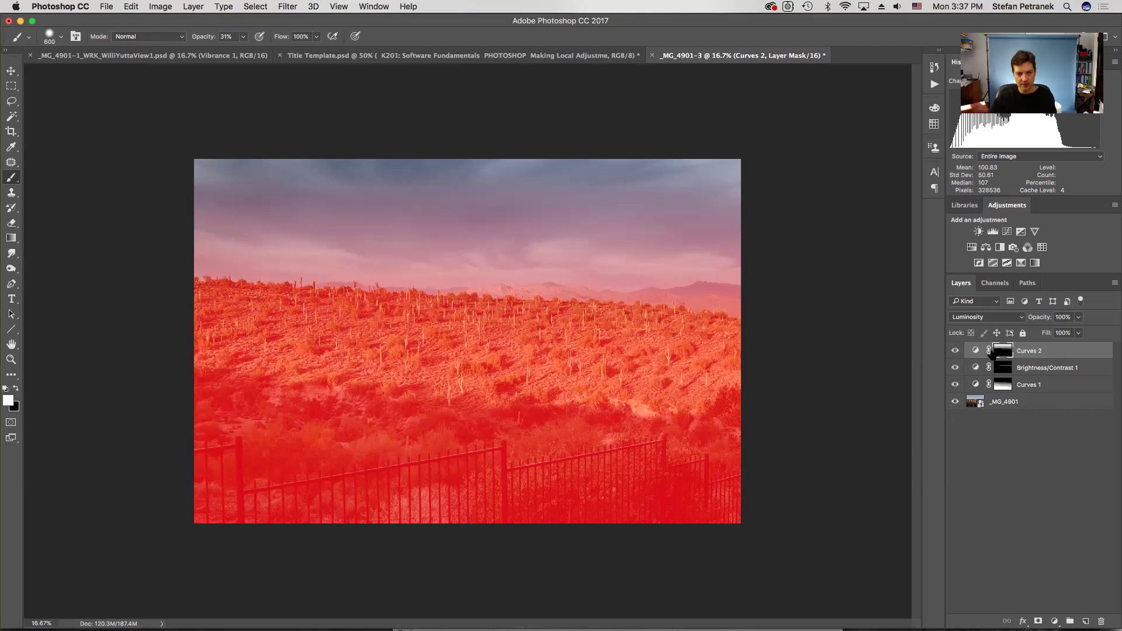
{"action": "key", "text": "backslash"}
{"action": "left_click", "coordinate": [954, 352]}
{"action": "left_click", "coordinate": [954, 352]}
{"action": "left_click", "coordinate": [954, 352]}
{"action": "left_click", "coordinate": [955, 352]}
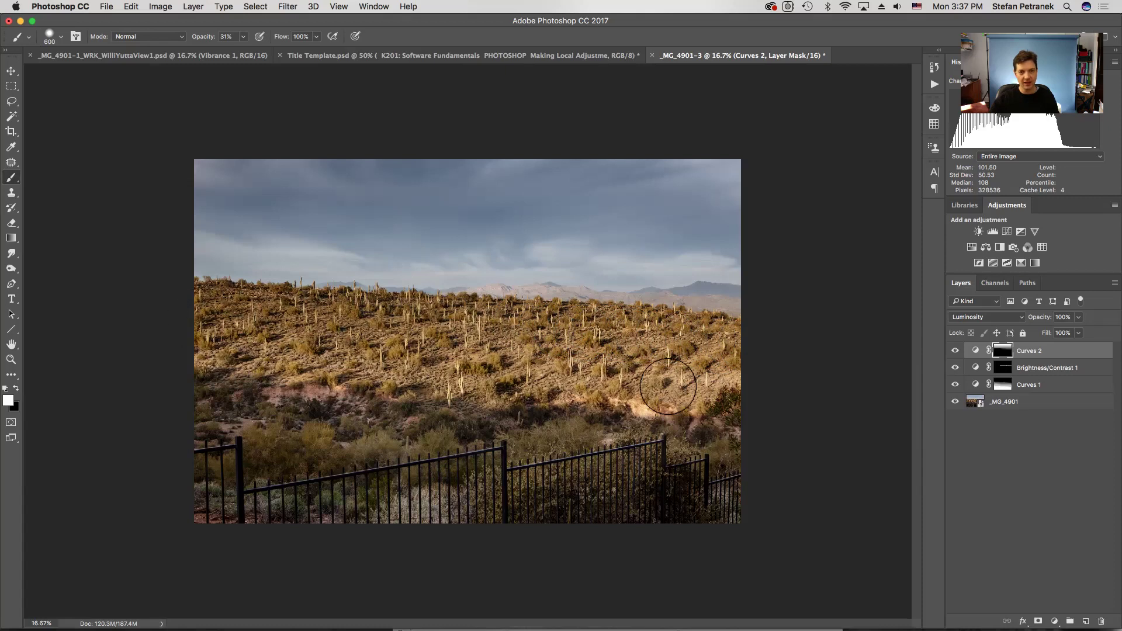
Try painting white over the hillside on the Curves 2 mask and briefly view the mask on its own.
{"action": "left_click_drag", "start_coordinate": [668, 385], "coordinate": [751, 370]}
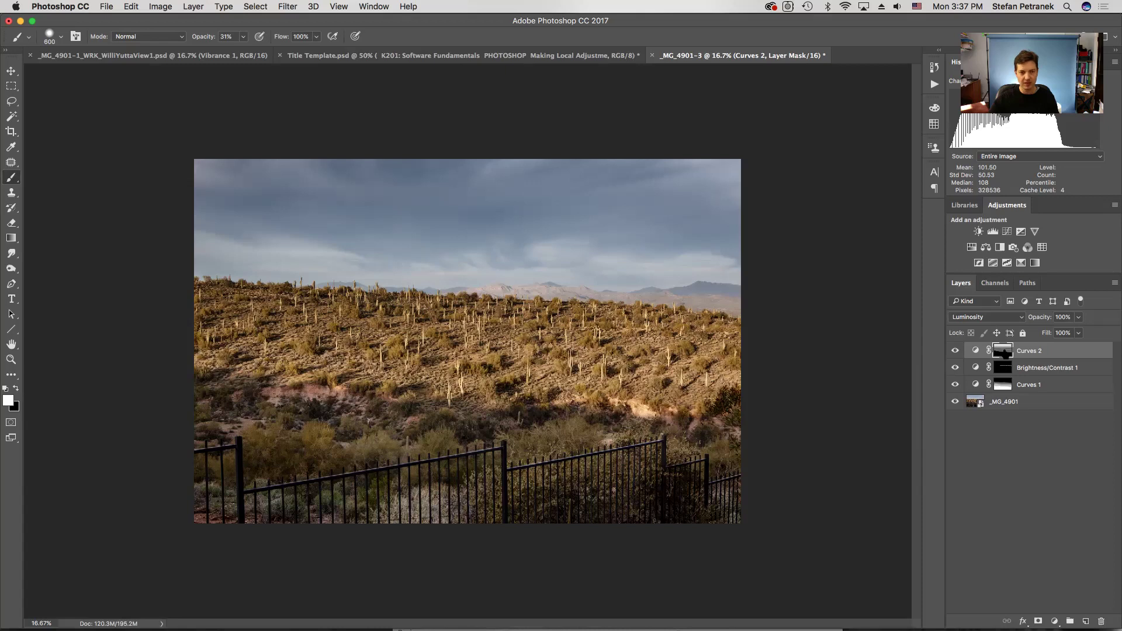
{"action": "left_click", "coordinate": [1004, 352], "text": "alt"}
{"action": "left_click", "coordinate": [1004, 353], "text": "alt"}
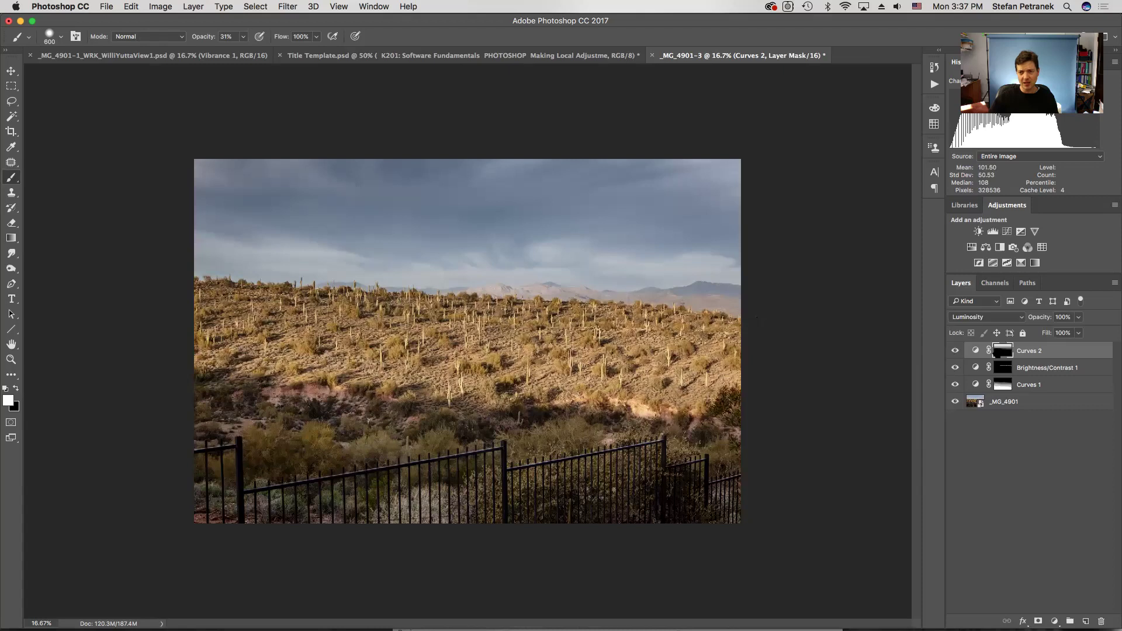
Switch twice between the Curves 2 mask in black and white and the normal image to examine the masked hill.
{"action": "left_click", "coordinate": [1002, 353], "text": "alt"}
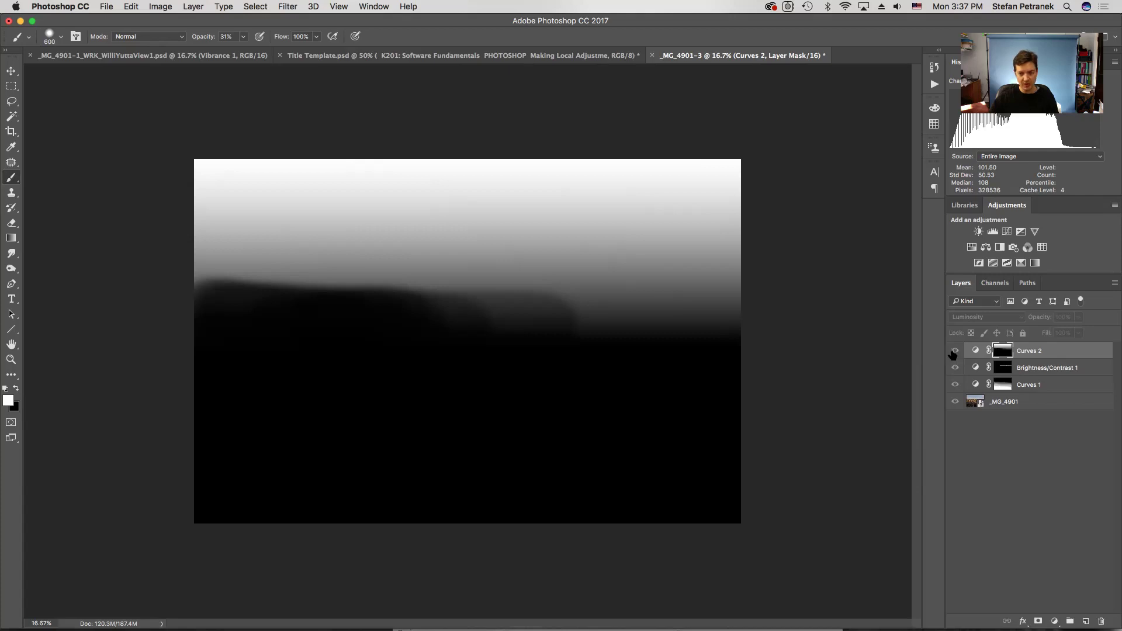
{"action": "left_click", "coordinate": [996, 356], "text": "alt"}
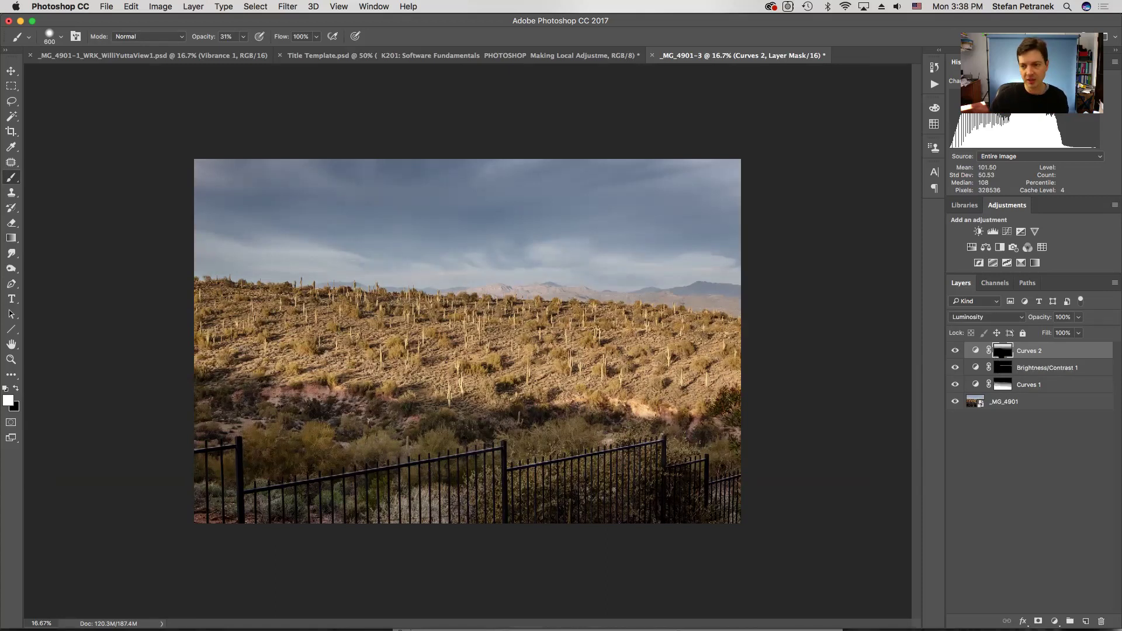
{"action": "left_click", "coordinate": [997, 357], "text": "alt"}
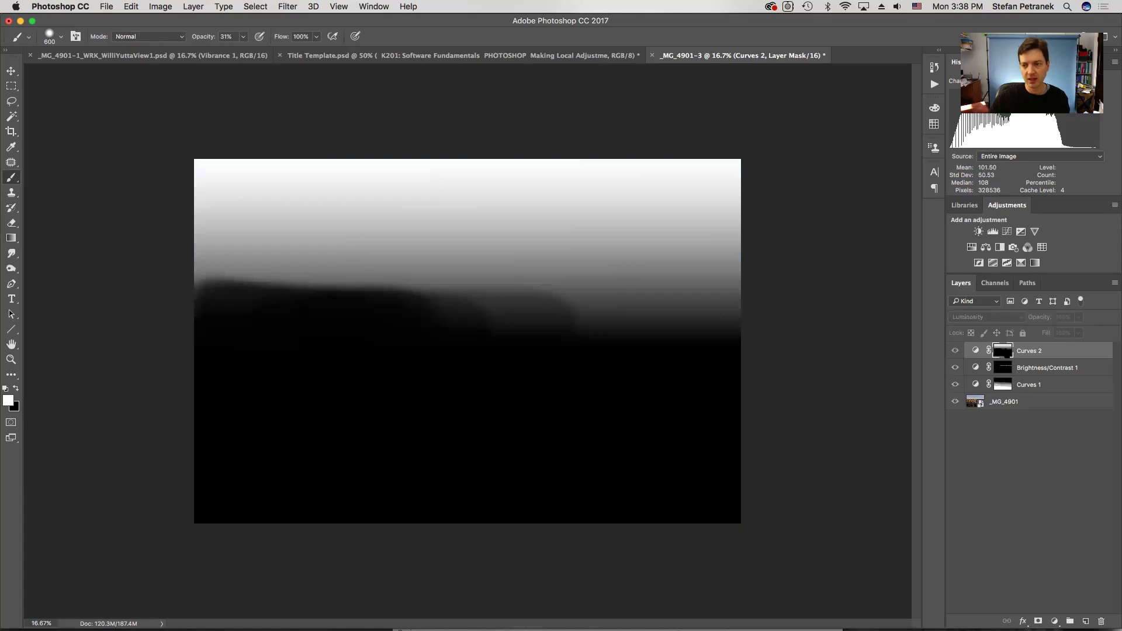
{"action": "left_click", "coordinate": [998, 357], "text": "alt"}
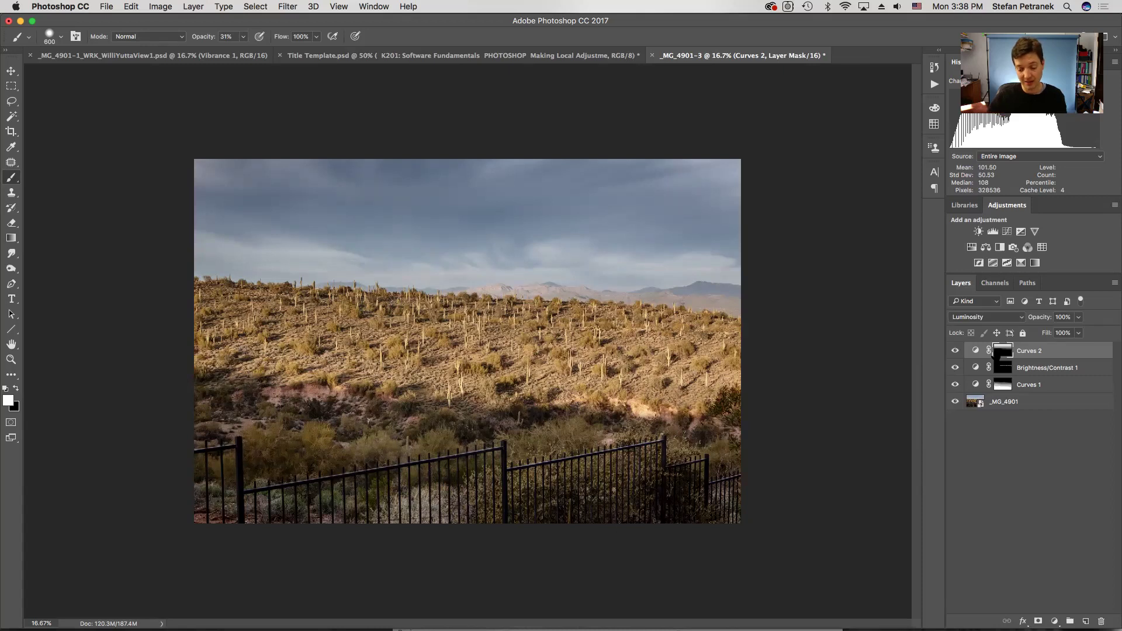
Inspect the Curves 2 mask as a red overlay, briefly selecting the Brightness/Contrast 1 mask, then hide the overlay.
{"action": "key", "text": "x"}
{"action": "key", "text": "backslash"}
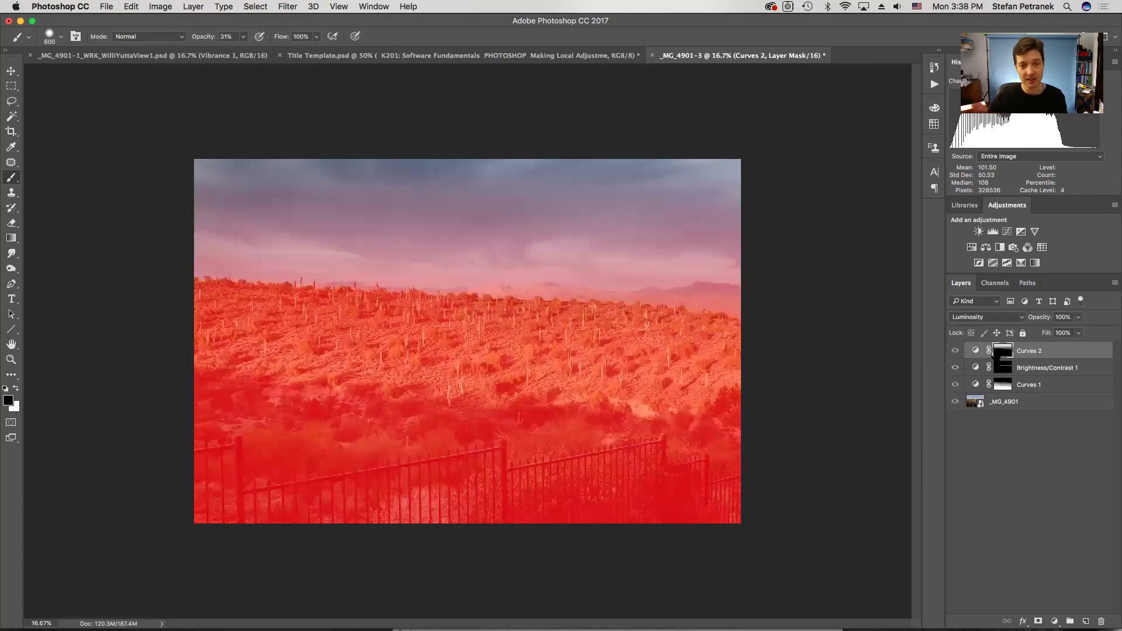
{"action": "left_click", "coordinate": [1000, 371]}
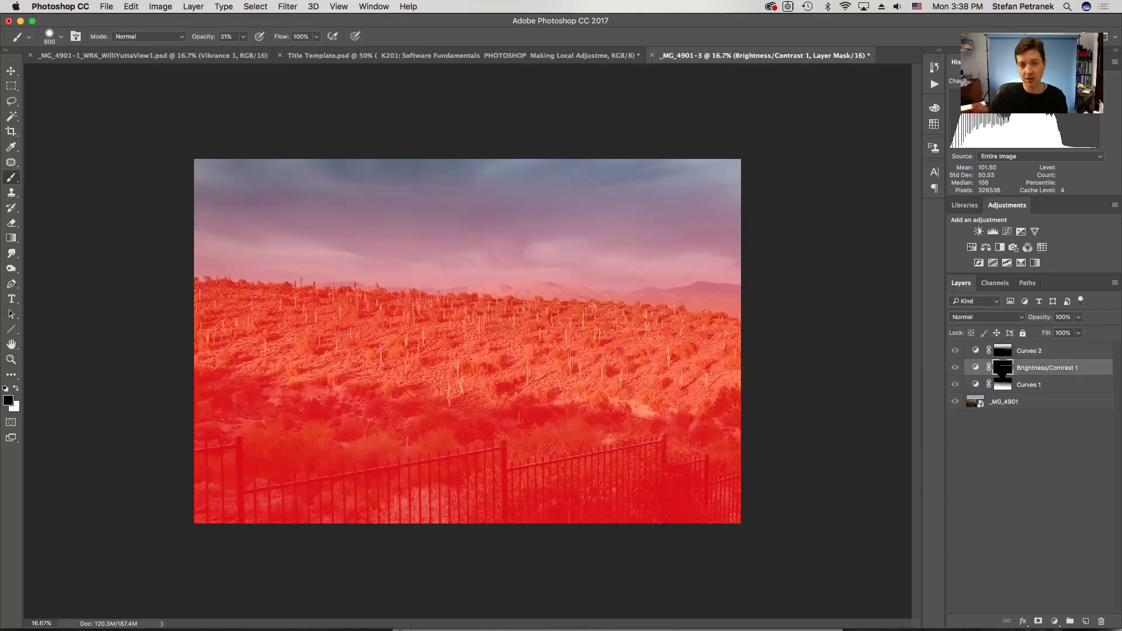
{"action": "left_click", "coordinate": [1003, 351]}
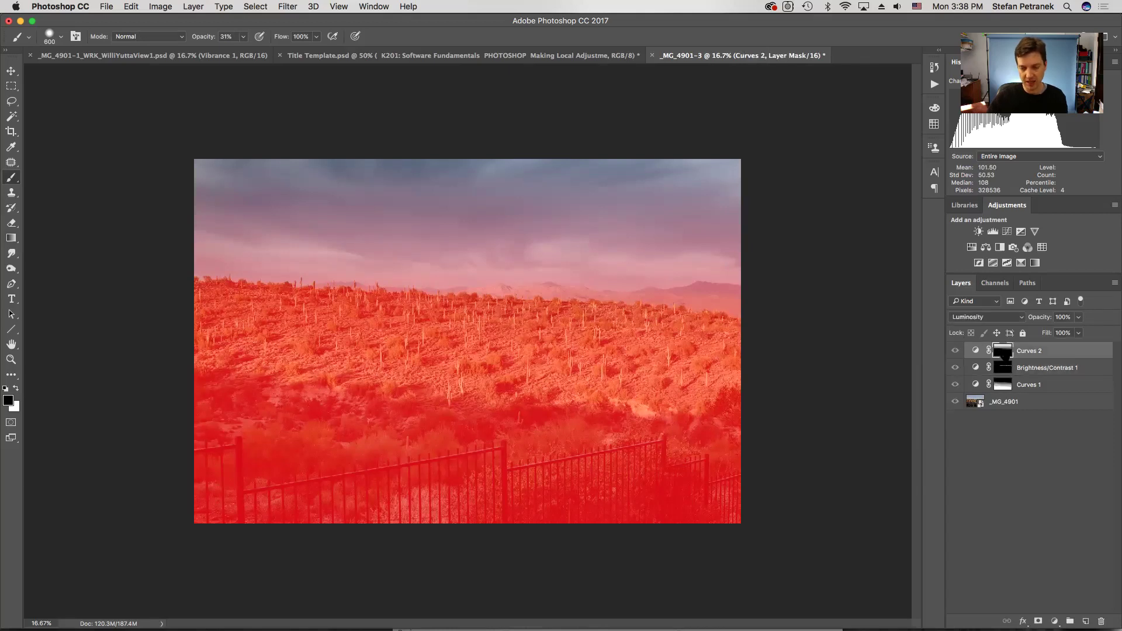
{"action": "key", "text": "backslash"}
{"action": "key", "text": "x"}
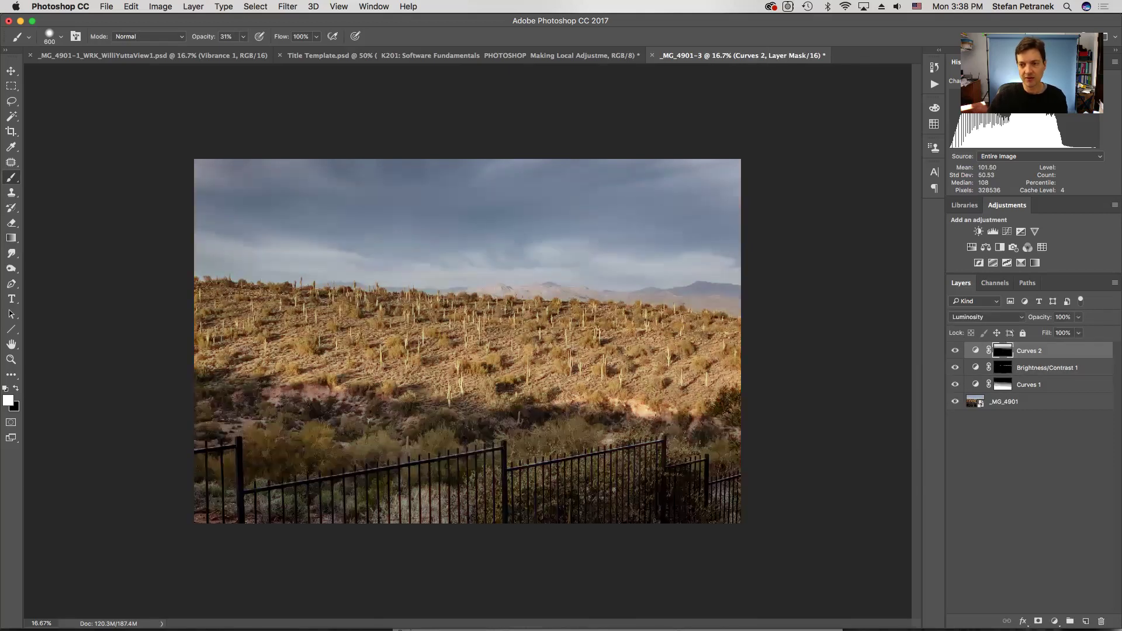
Select the Brightness/Contrast 1 mask, display it as a red overlay to examine its coverage, and hide the overlay.
{"action": "left_click", "coordinate": [1003, 368]}
{"action": "key", "text": "x"}
{"action": "key", "text": "backslash"}
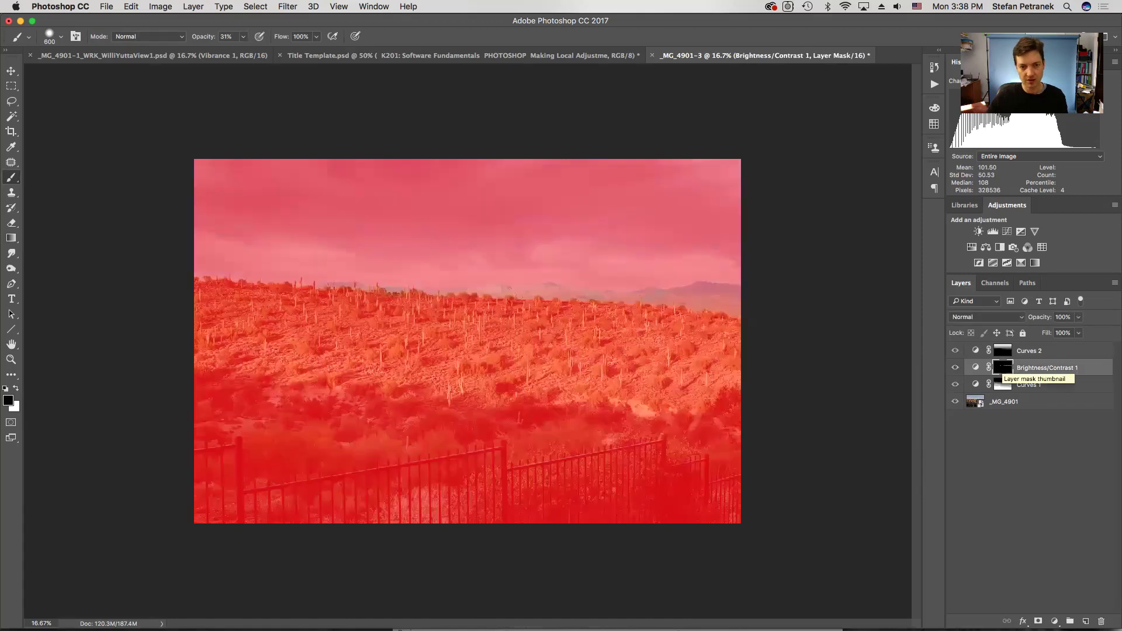
{"action": "key", "text": "x"}
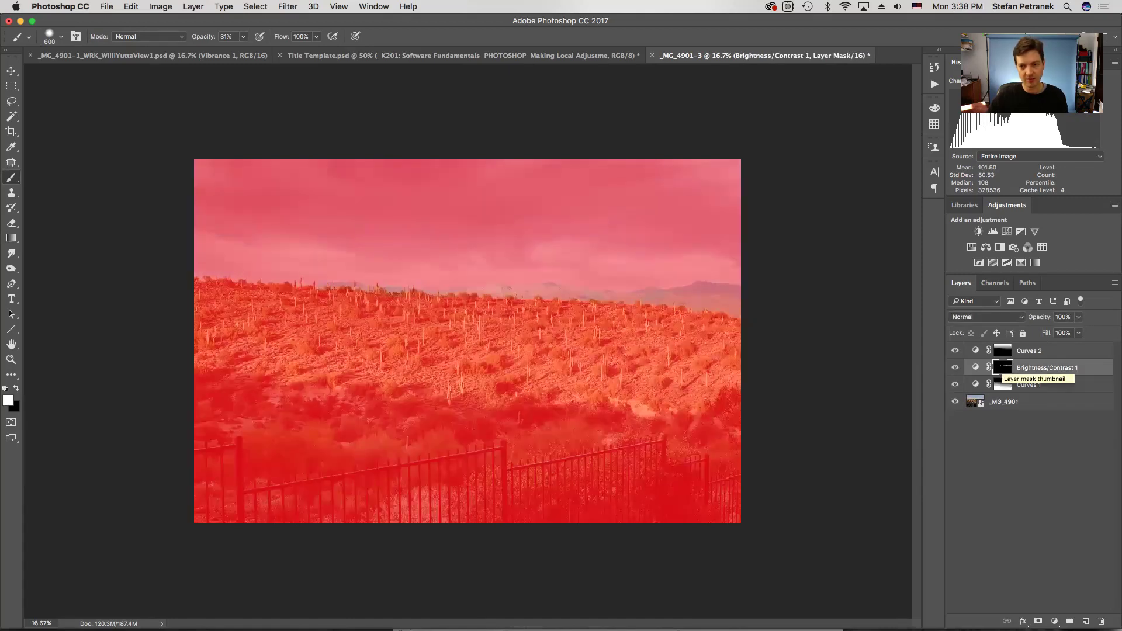
{"action": "key", "text": "backslash"}
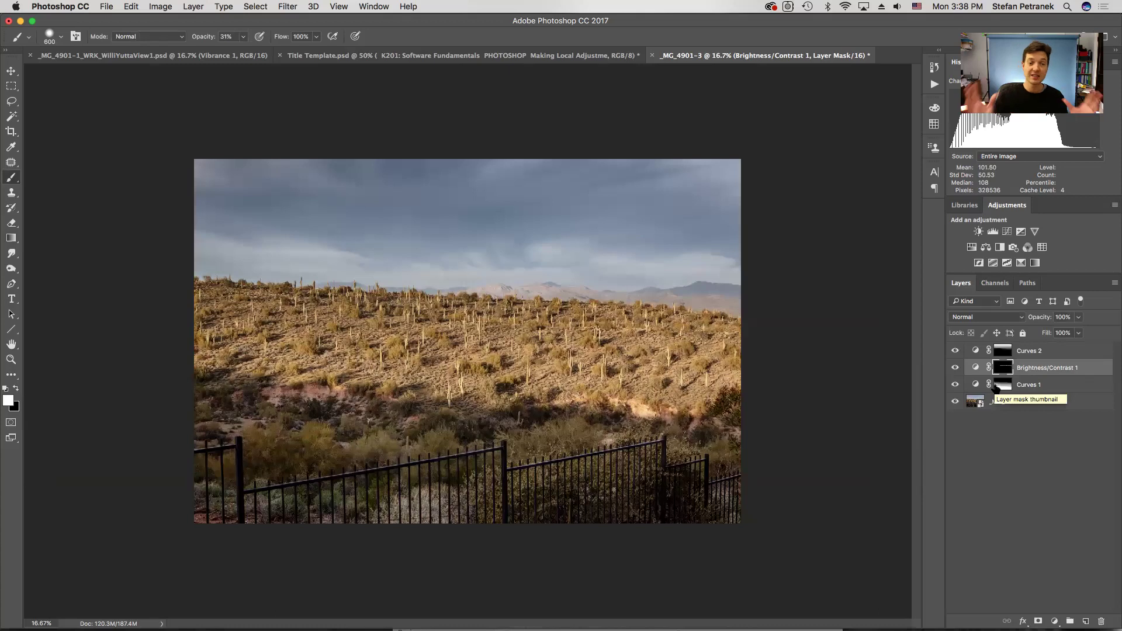